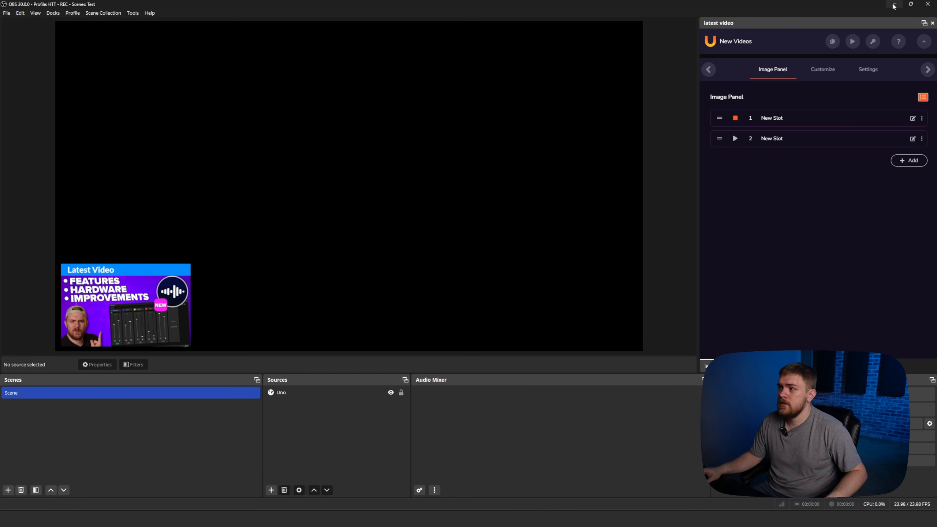
left_click(895, 5)
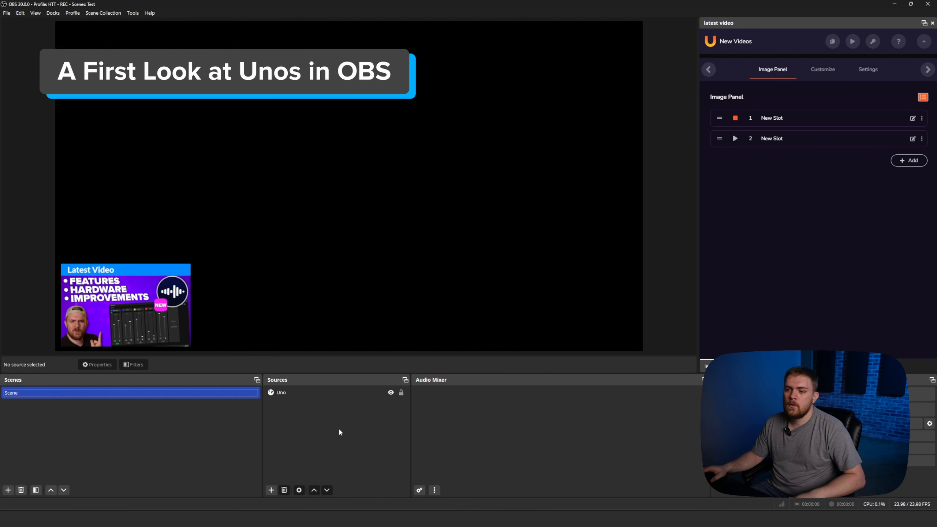
Hide the Uno source in the scene and show it again
left_click(380, 393)
left_click(391, 393)
left_click(391, 393)
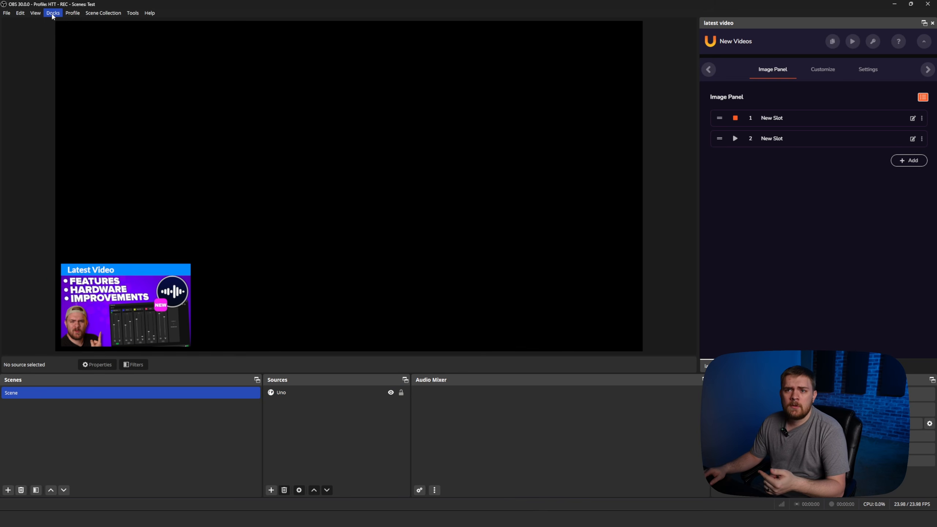
Review the list of docks and switch between the google and latest video docks, ending on latest video
left_click(53, 13)
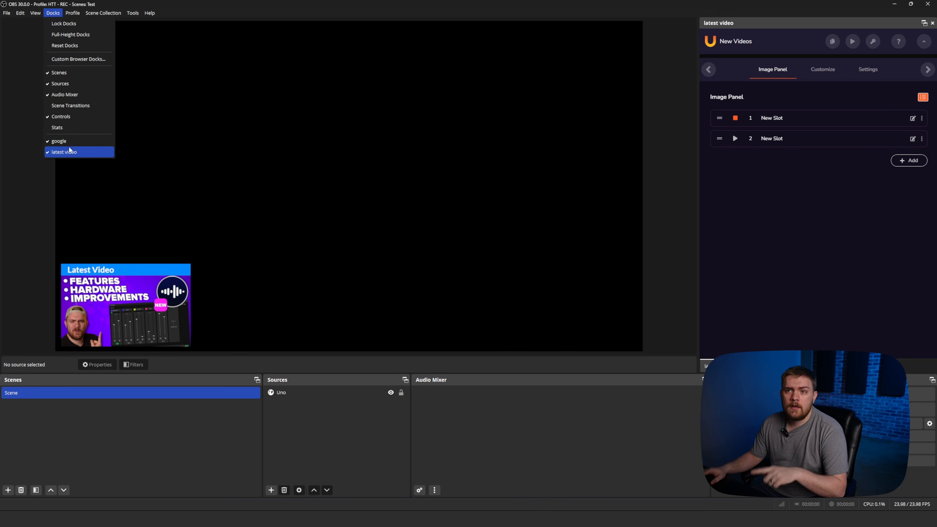
left_click(818, 251)
left_click(747, 366)
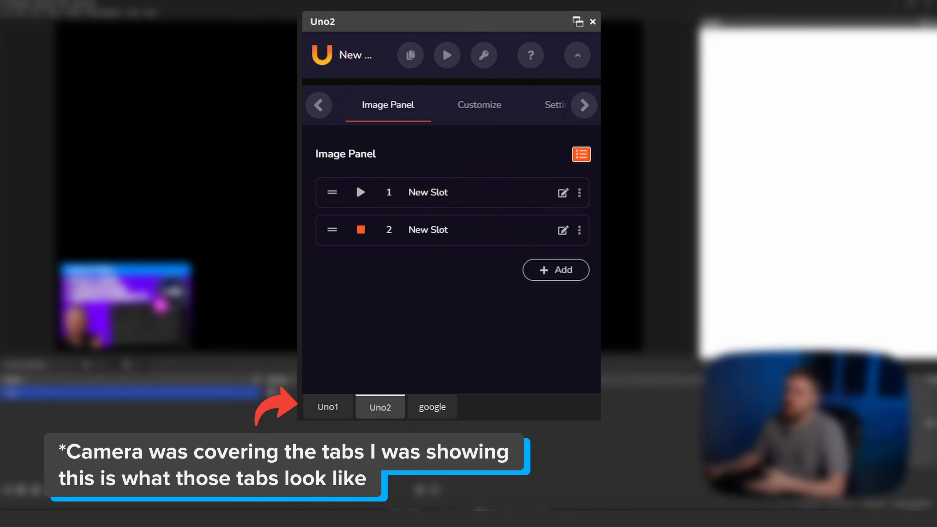
left_click(706, 365)
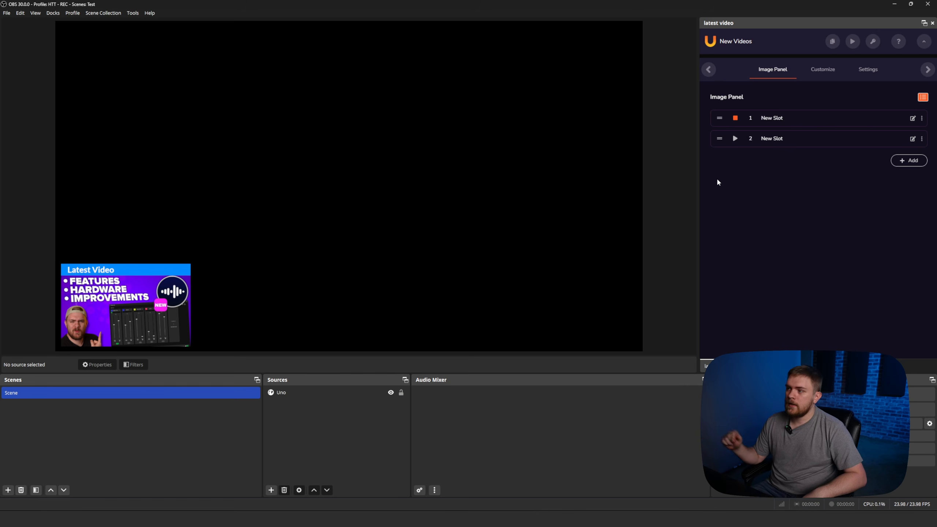
left_click(797, 366)
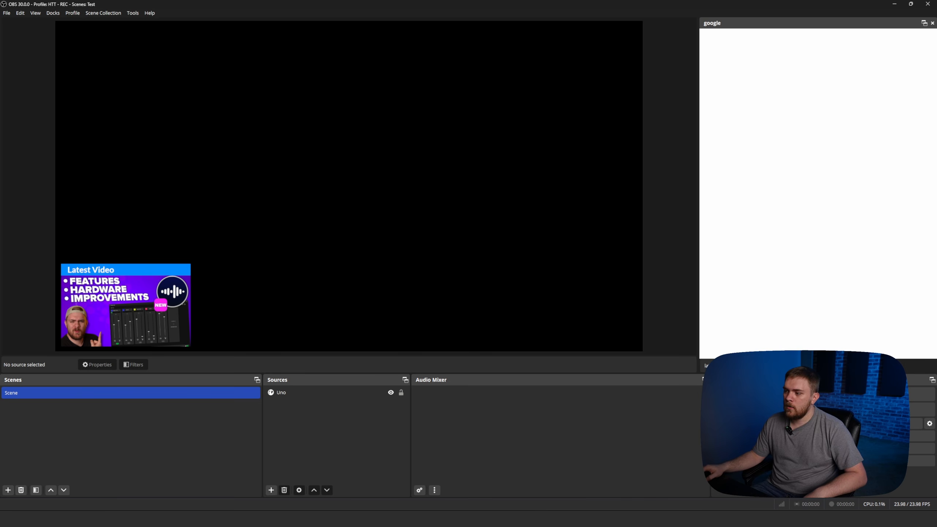
left_click(724, 366)
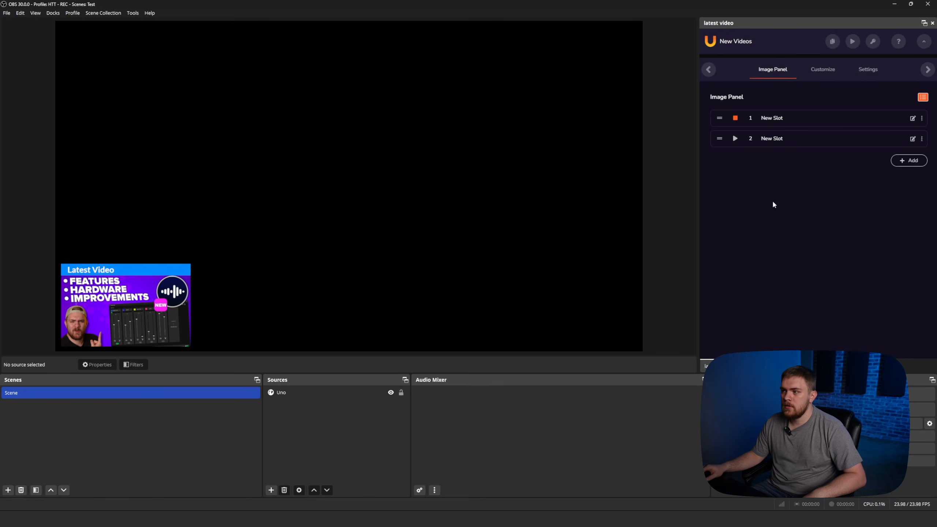
Stop slot 1 of the image panel overlay and play it again
left_click(736, 118)
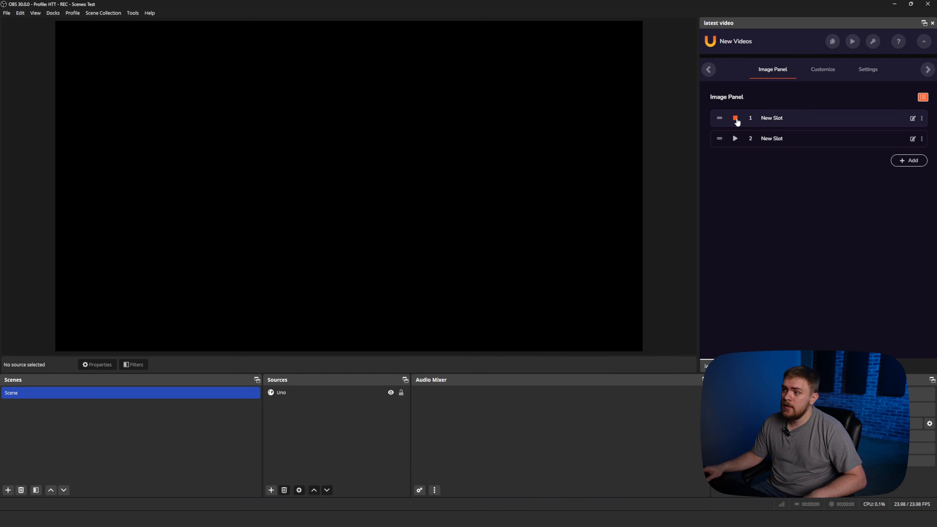
left_click(736, 118)
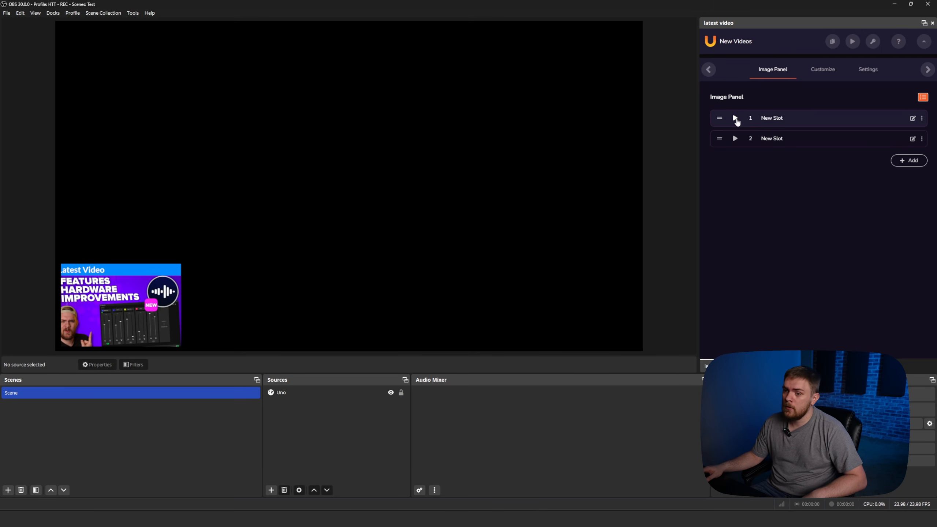
Try vertical positions 37 and 30 in the overlay's customization settings and return the value to 36
left_click(824, 71)
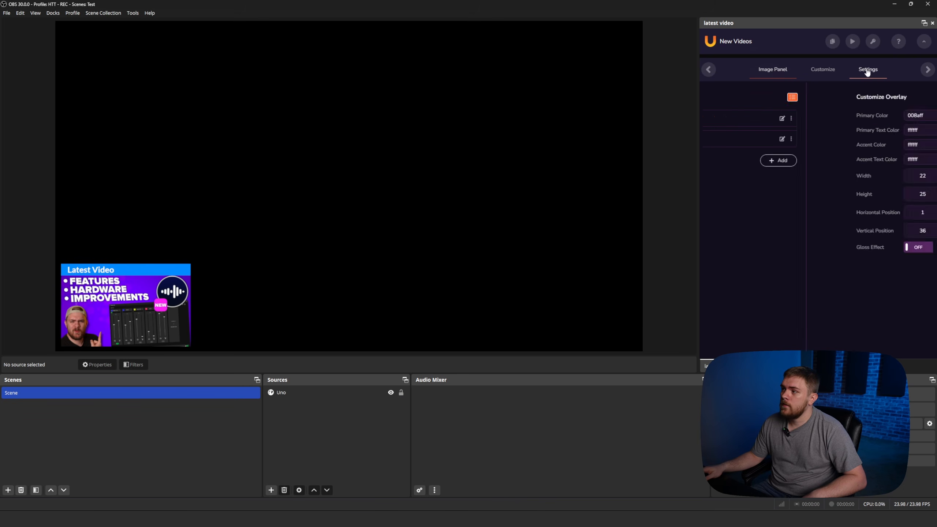
left_click(869, 70)
left_click(824, 72)
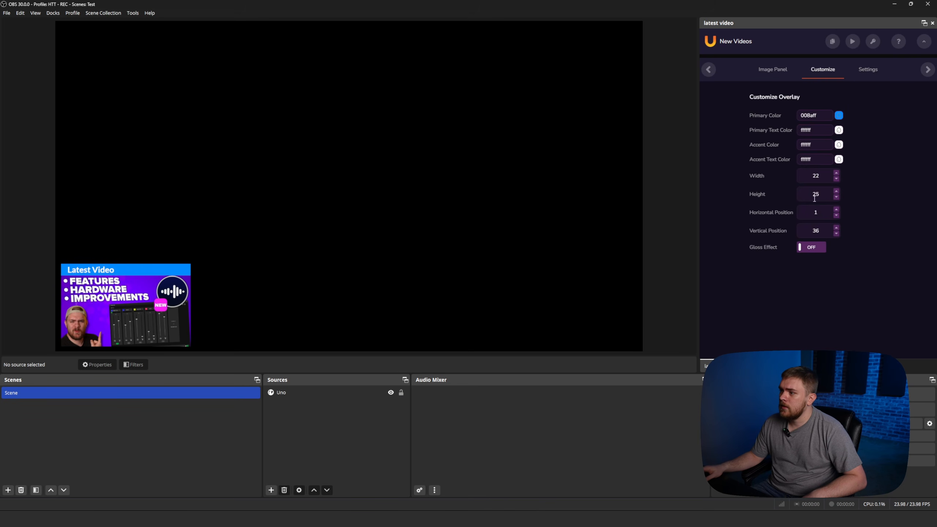
left_click(836, 234)
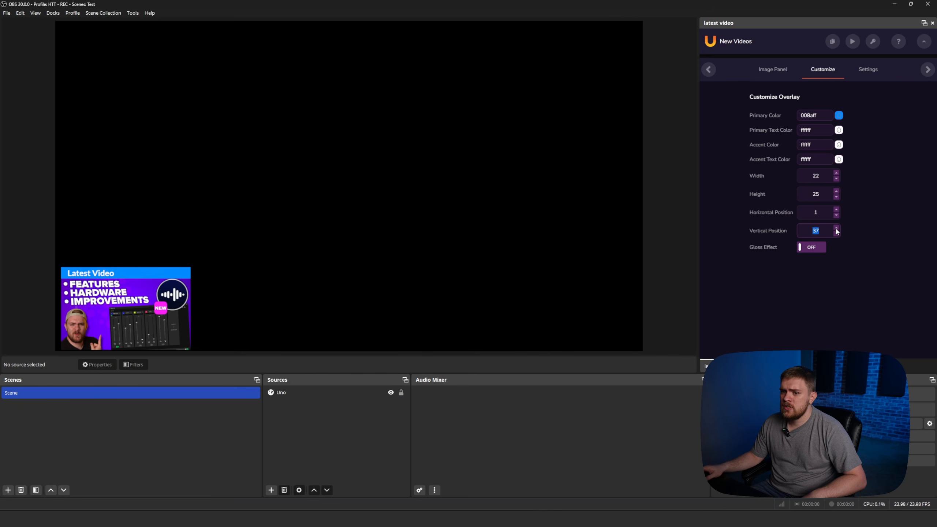
left_click(836, 234)
left_click(837, 233)
left_click(837, 233)
left_click(837, 233)
left_click(837, 234)
left_click(837, 234)
left_click(836, 230)
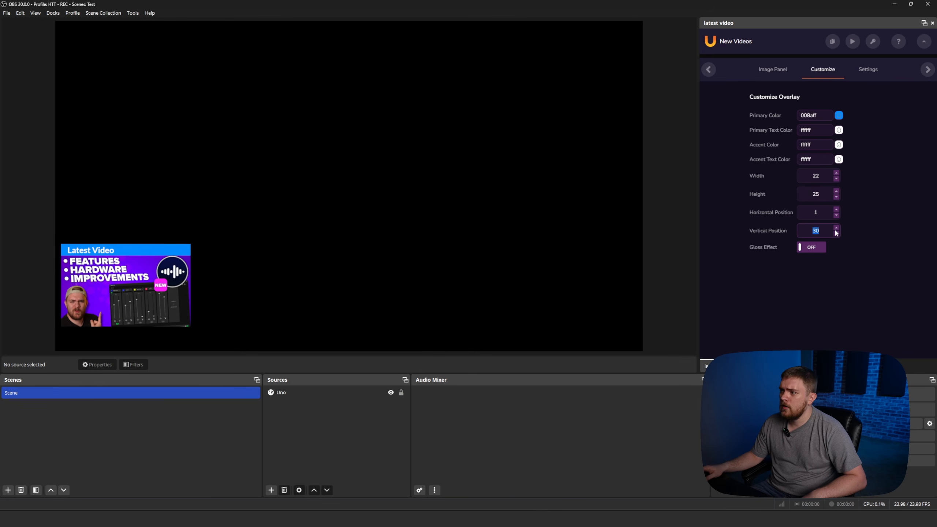
left_click(836, 229)
left_click(836, 229)
left_click(837, 230)
left_click(836, 230)
left_click(836, 230)
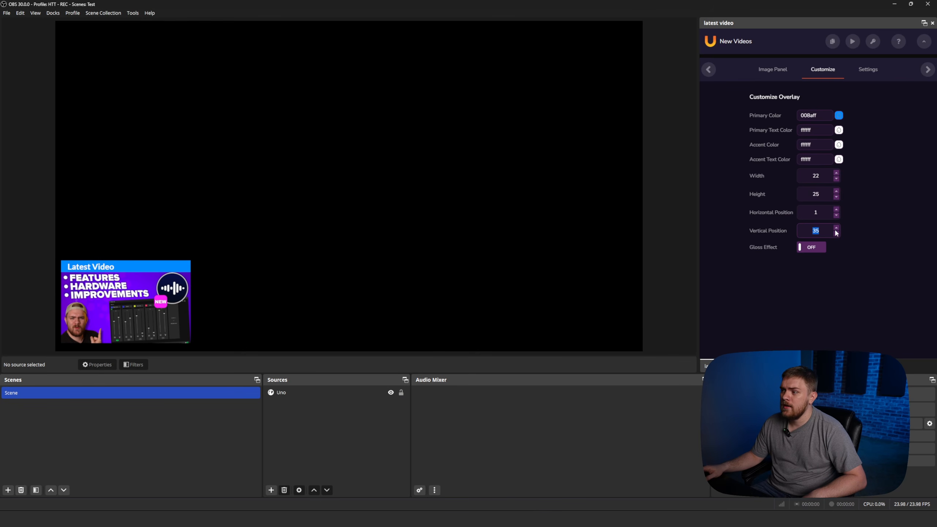
Toggle the overlay's Gloss Effect on and back off, and return to the Image Panel slots
left_click(809, 248)
left_click(809, 249)
left_click(809, 249)
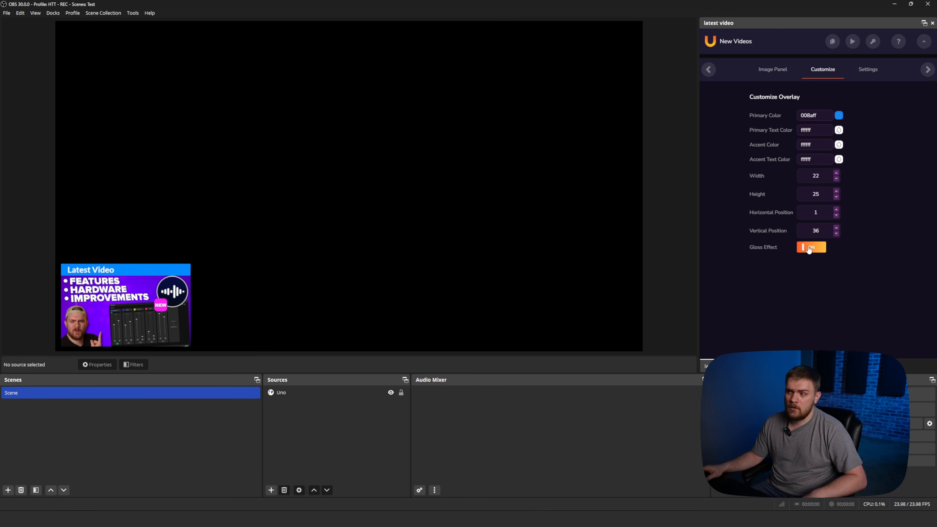
left_click(809, 249)
left_click(772, 71)
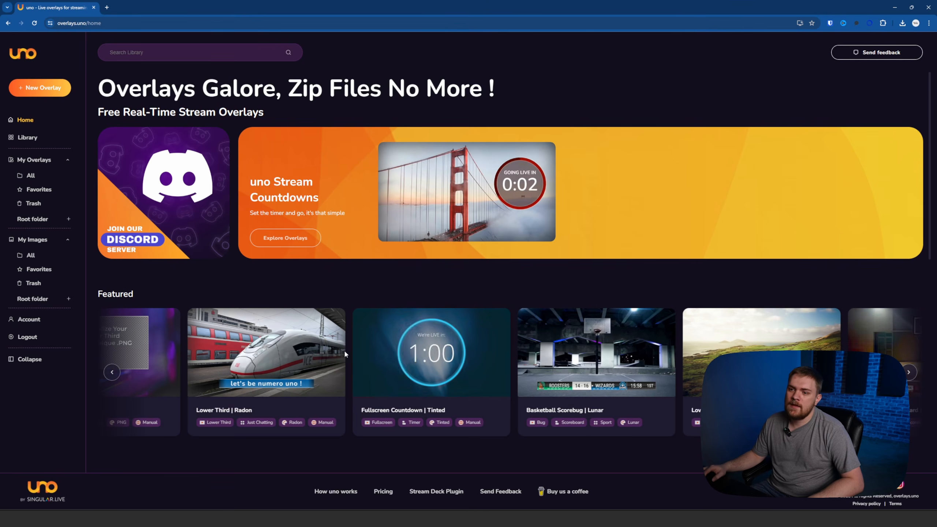
Browse the featured, new and trending overlays on the overlays.uno home page in the browser
scroll(349, 258, "down", 3)
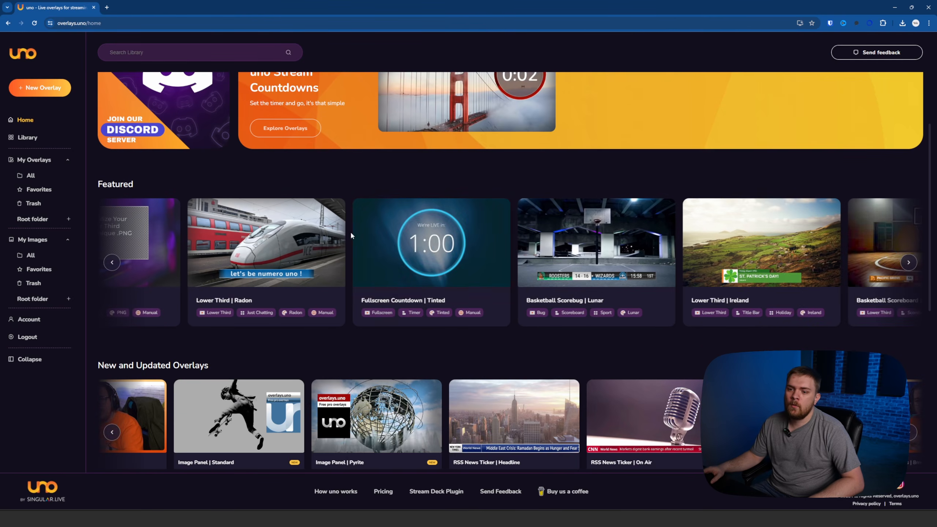
scroll(350, 231, "down", 8)
scroll(345, 247, "up", 2)
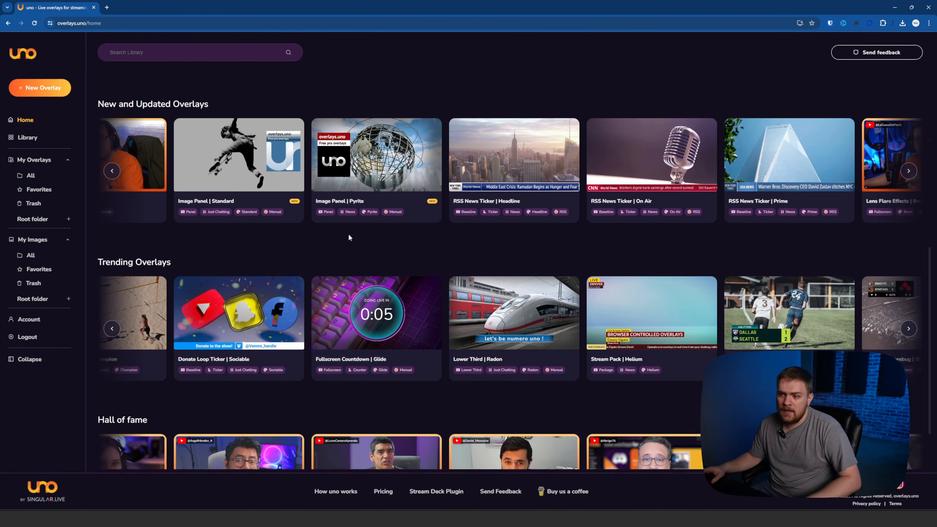
scroll(349, 236, "up", 4)
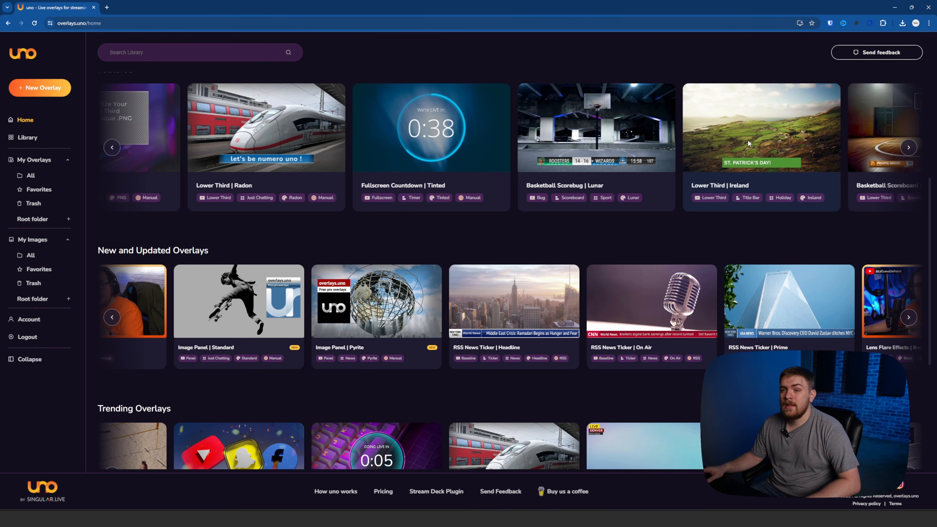
left_click(112, 149)
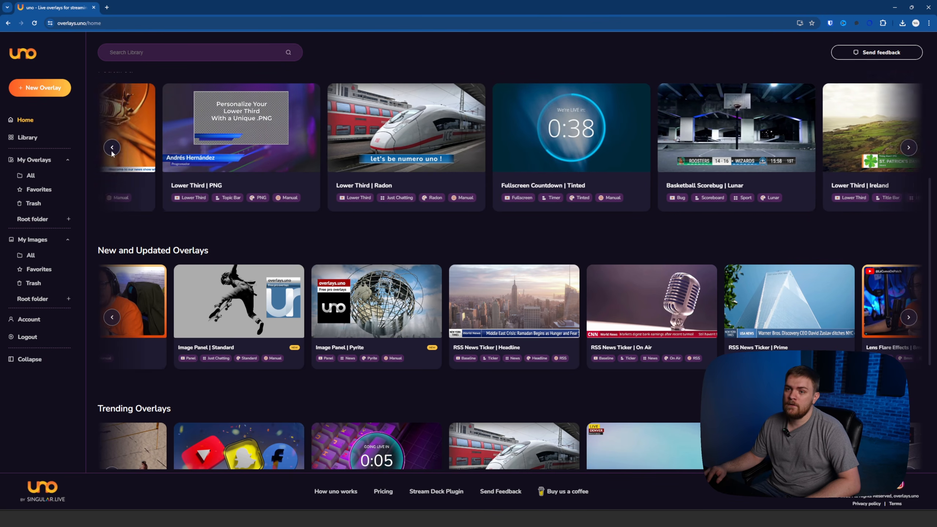
left_click(112, 149)
left_click(111, 149)
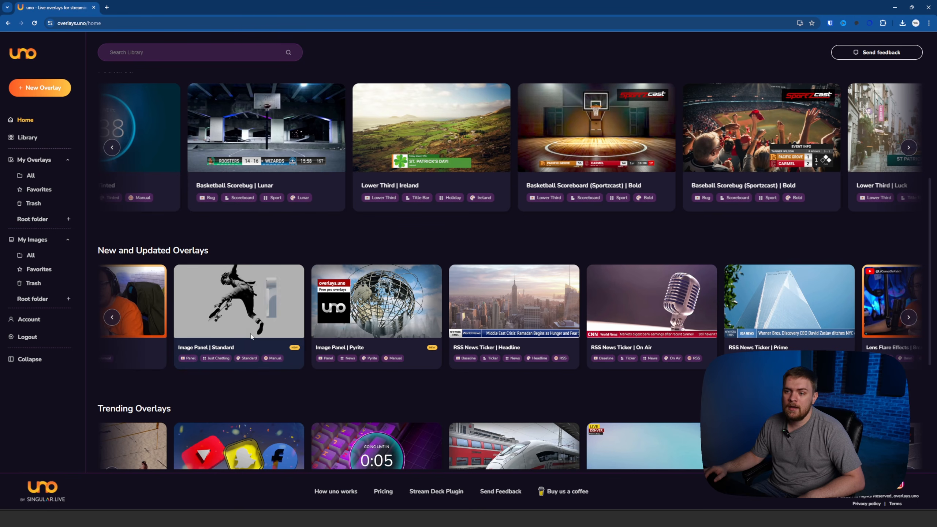
Add the Image Panel | Standard overlay from the library to My Overlays and open it for editing
left_click(248, 313)
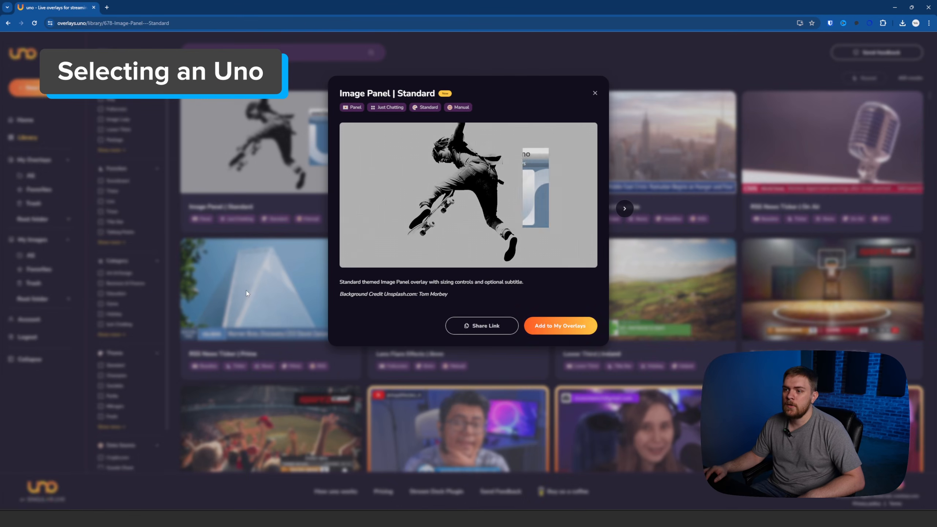
left_click(578, 325)
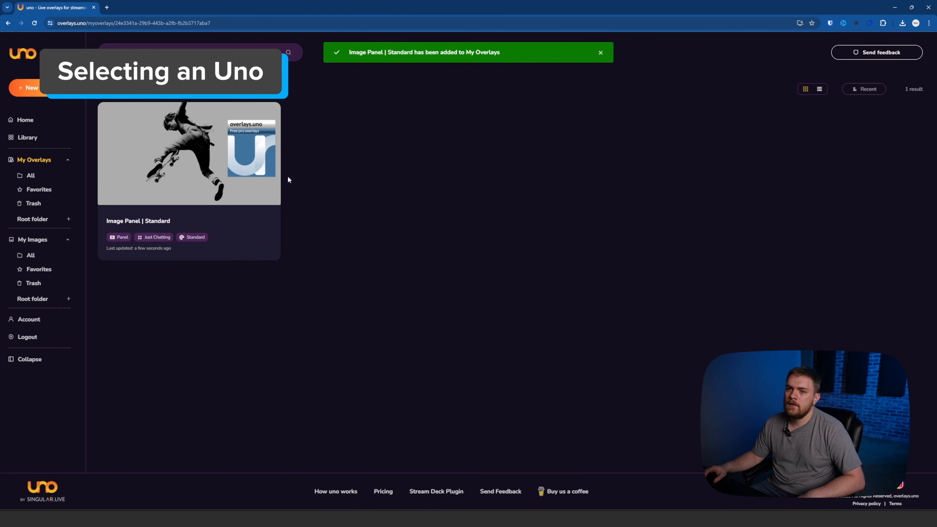
mouse_move(279, 198)
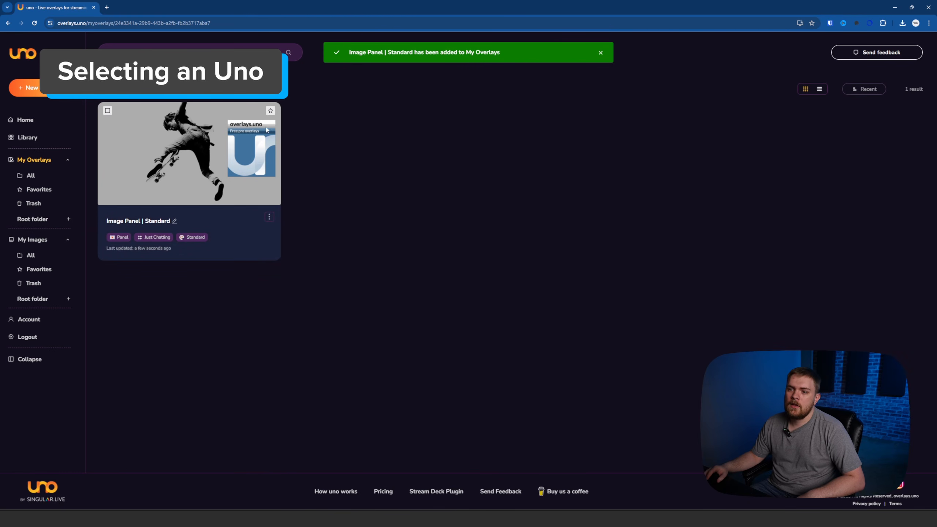
left_click(269, 218)
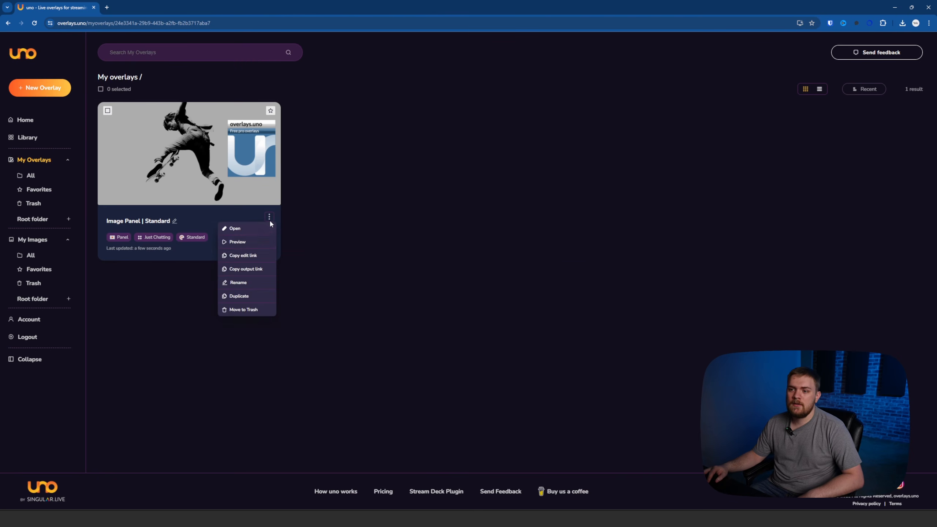
left_click(252, 228)
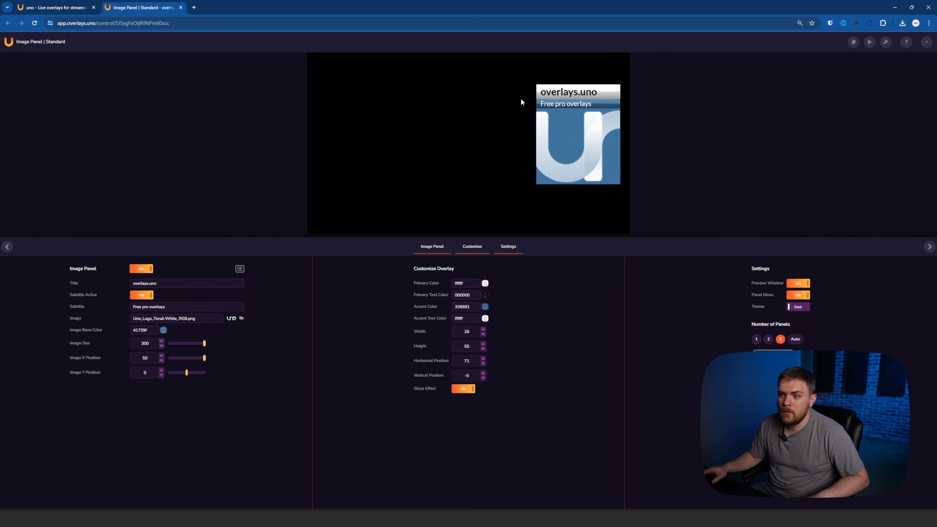
Return to the overlays.uno dashboard and view all images stored under My Images
left_click(43, 8)
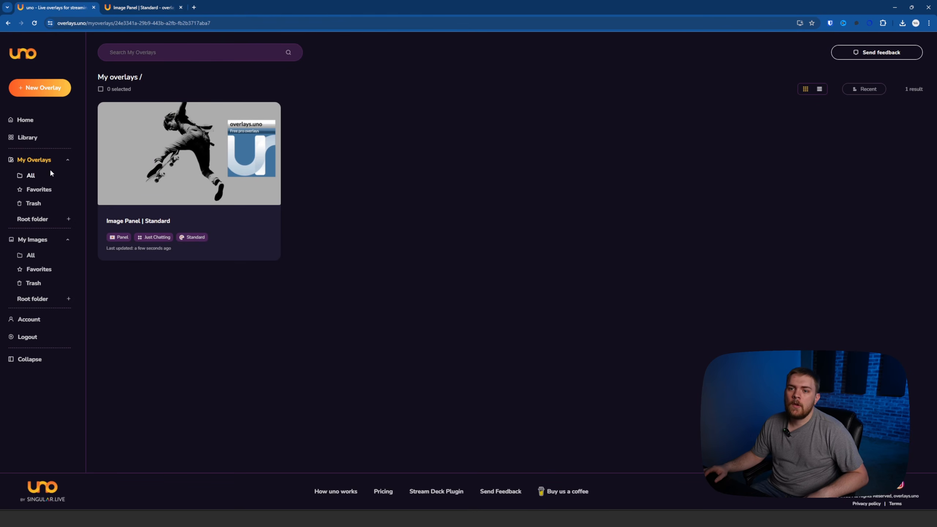
left_click(32, 255)
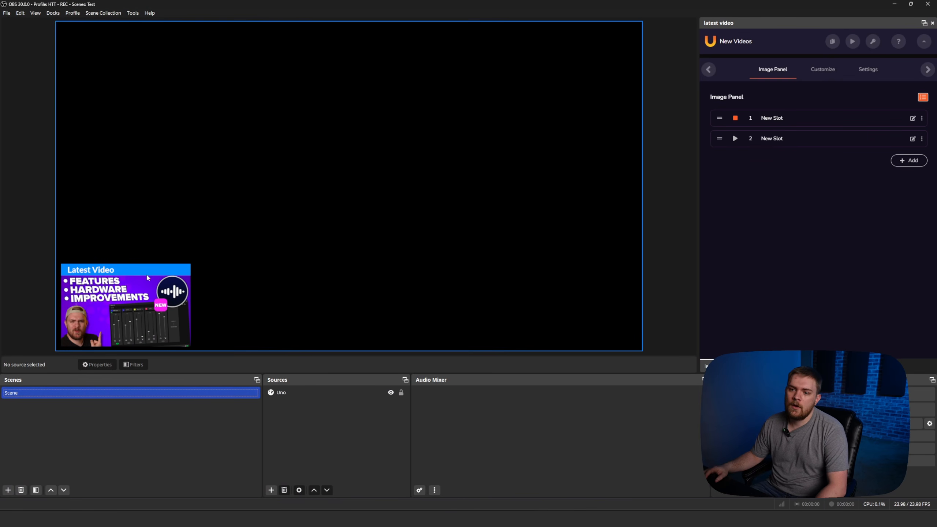
Switch to OBS and play slot 2 of the latest video image panel
left_click(735, 138)
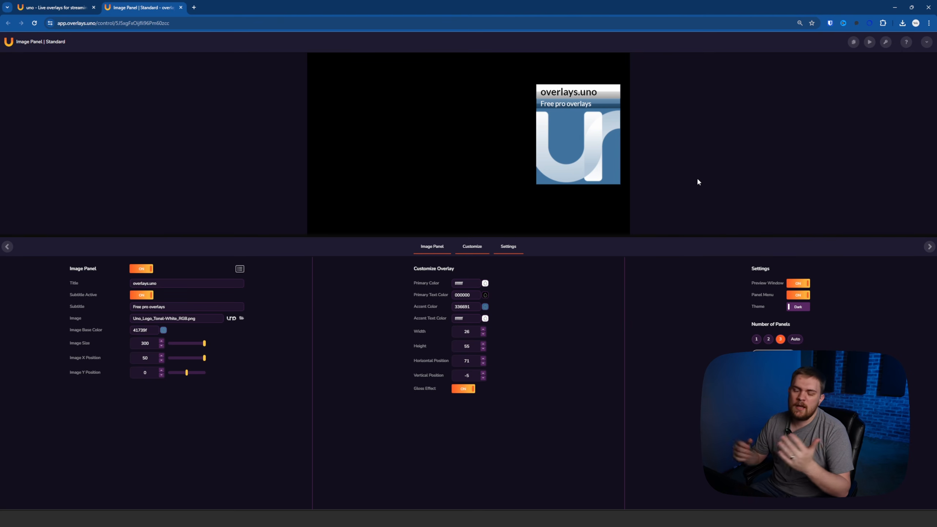
In the browser's Image Panel | Standard editor, switch the image panel and its subtitle off and back on
left_click(139, 268)
left_click(140, 269)
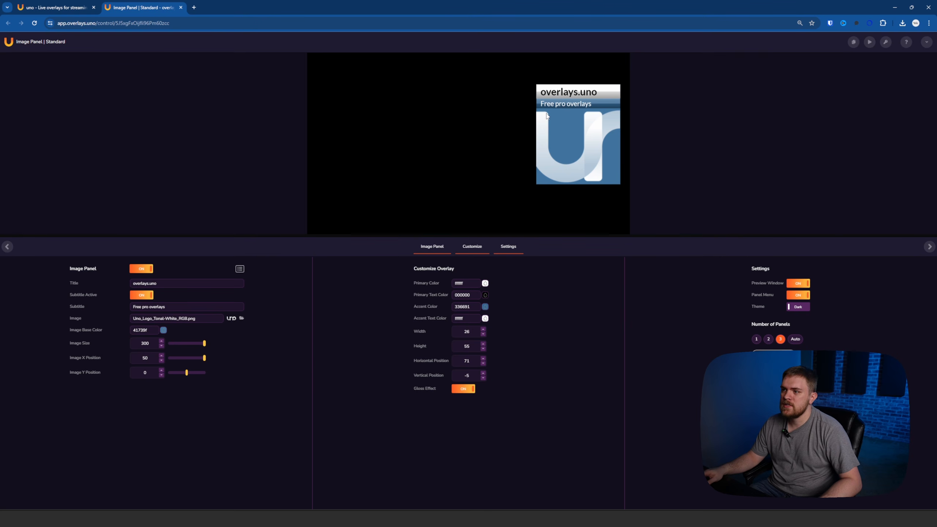
left_click(148, 296)
left_click(147, 296)
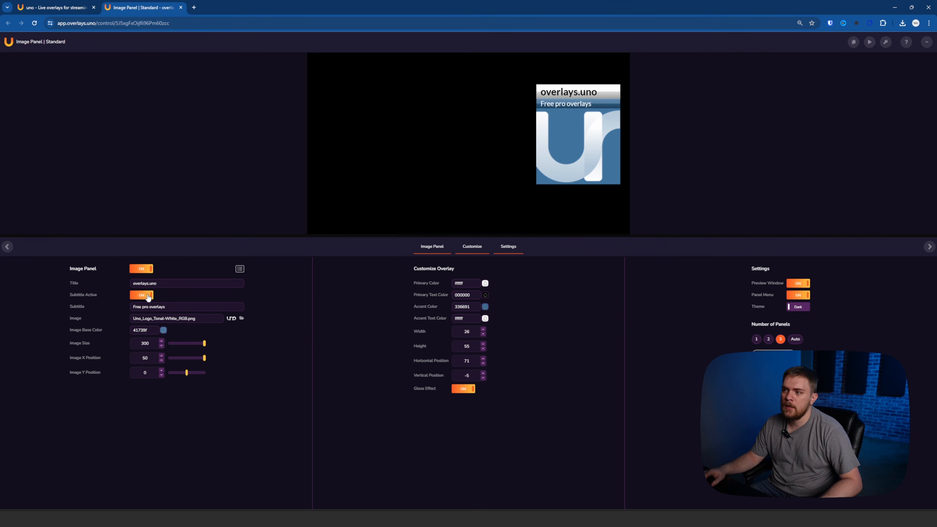
left_click(148, 296)
left_click(147, 296)
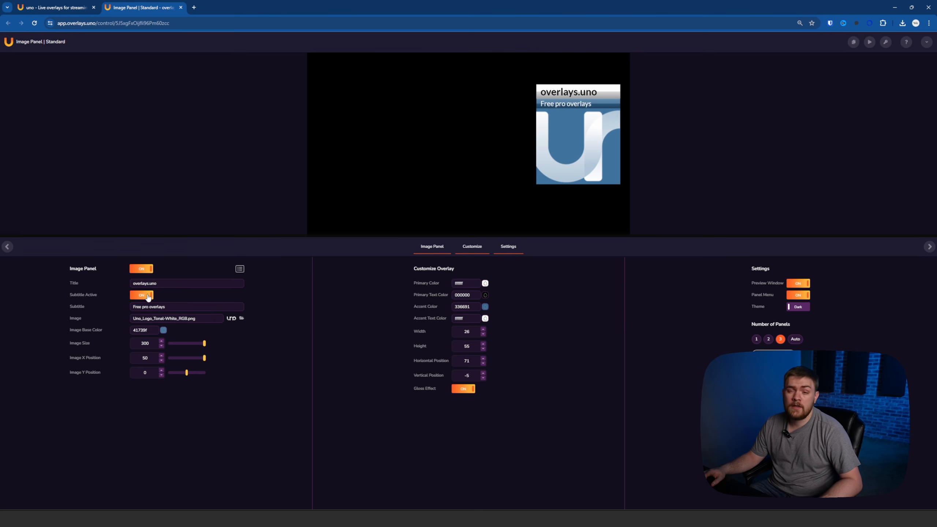
left_click(147, 296)
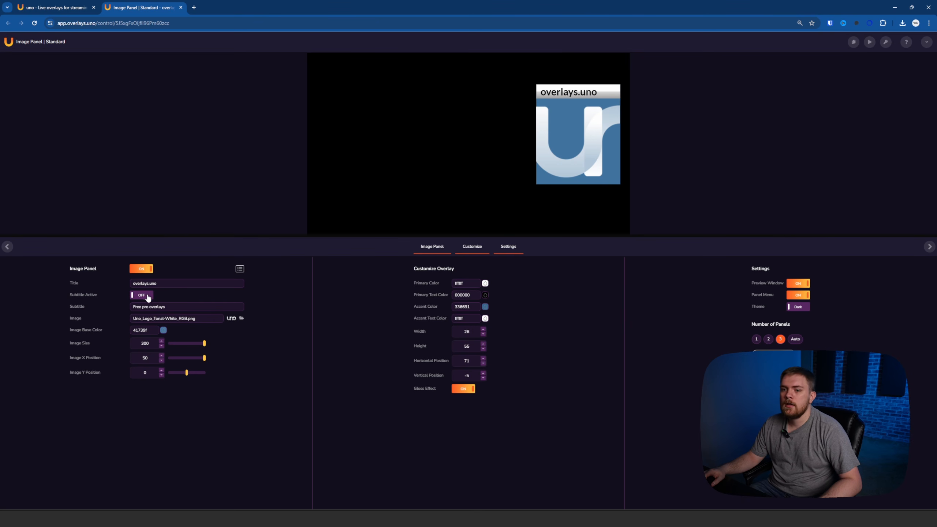
double_click(155, 307)
triple_click(155, 308)
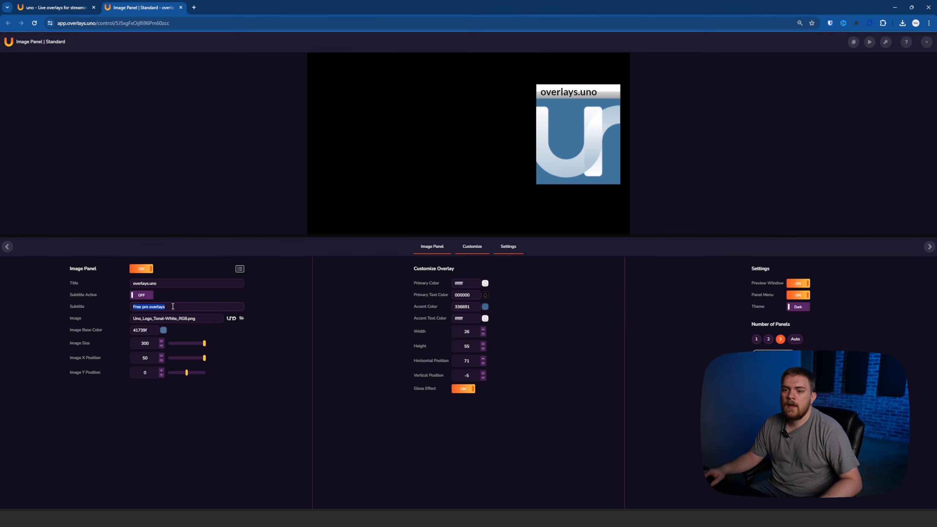
left_click(147, 296)
Set the panel's image size to 121 and its image X position to 1
double_click(155, 284)
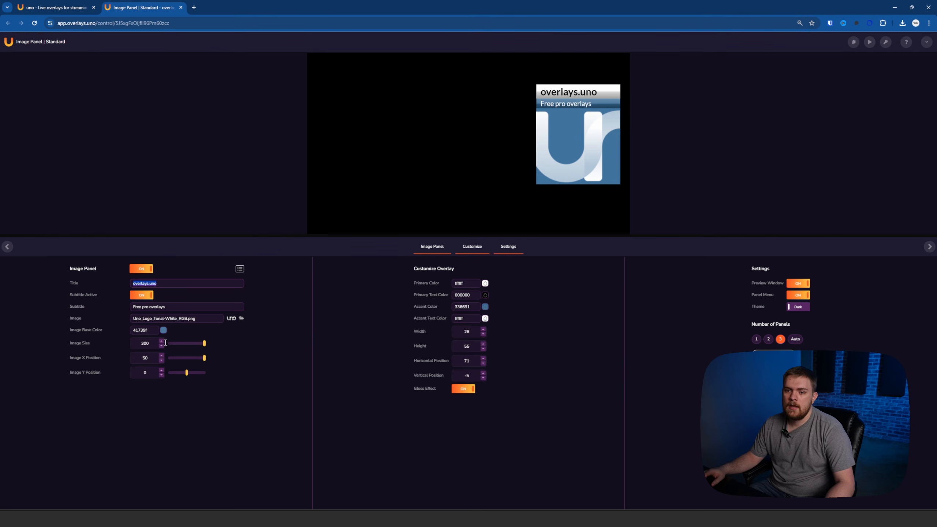
left_click_drag(204, 343, 184, 349)
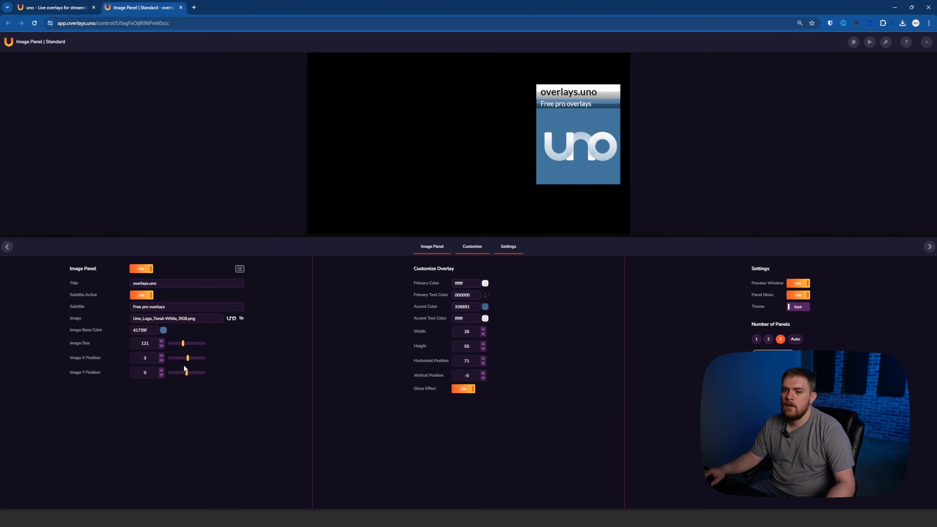
left_click_drag(188, 361, 187, 362)
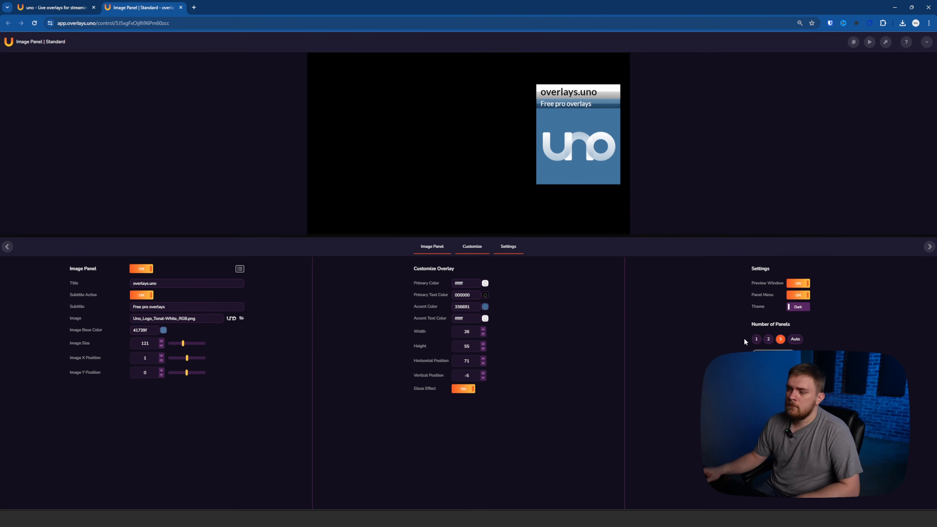
Try the one-panel layout for the editor and open its Settings section
left_click(757, 339)
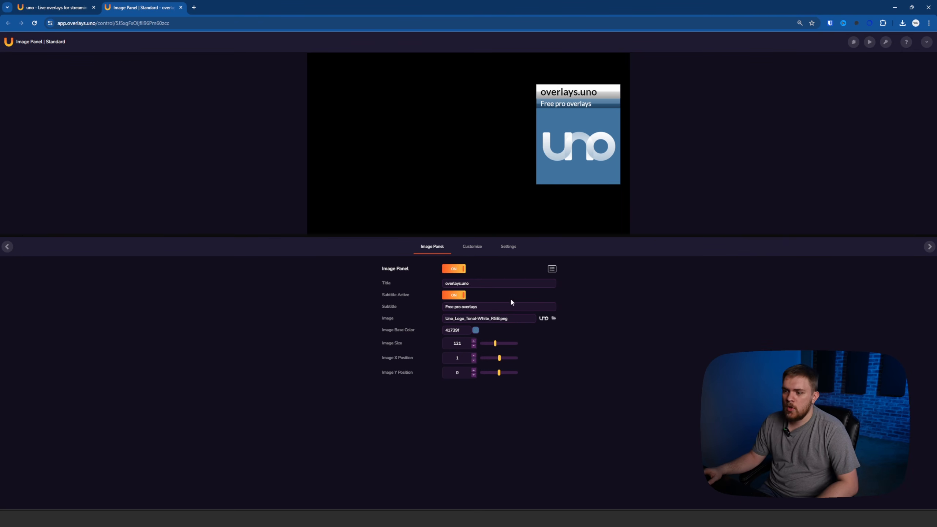
left_click(509, 247)
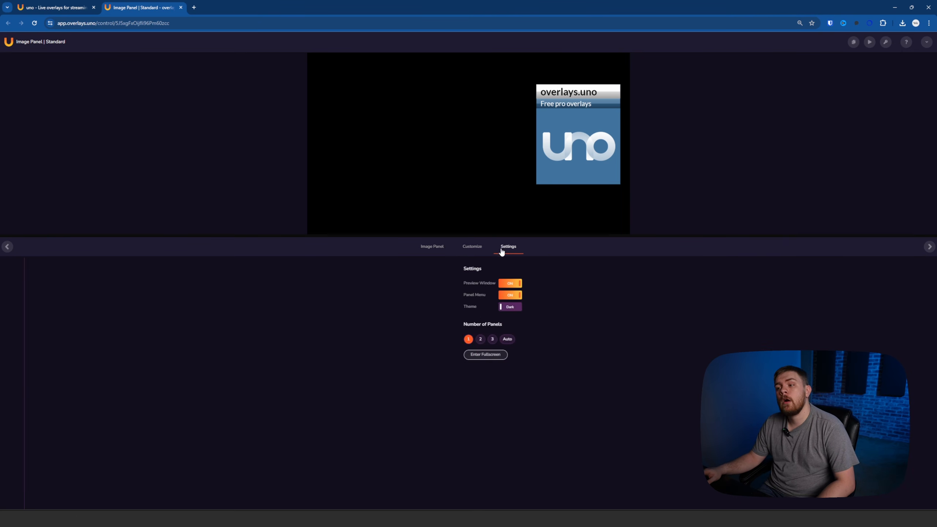
left_click(468, 340)
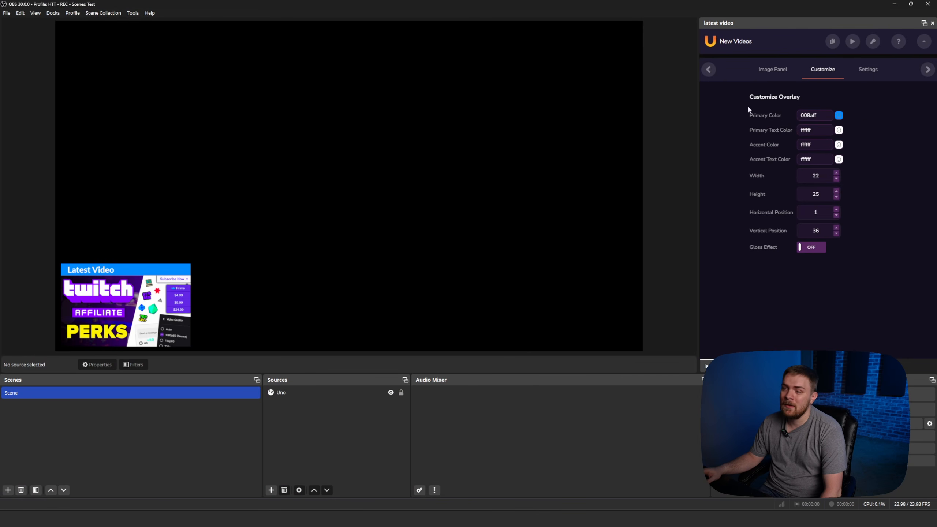
In OBS, change the New Videos overlay's primary color to orange ff7400 and close the color picker
left_click(839, 115)
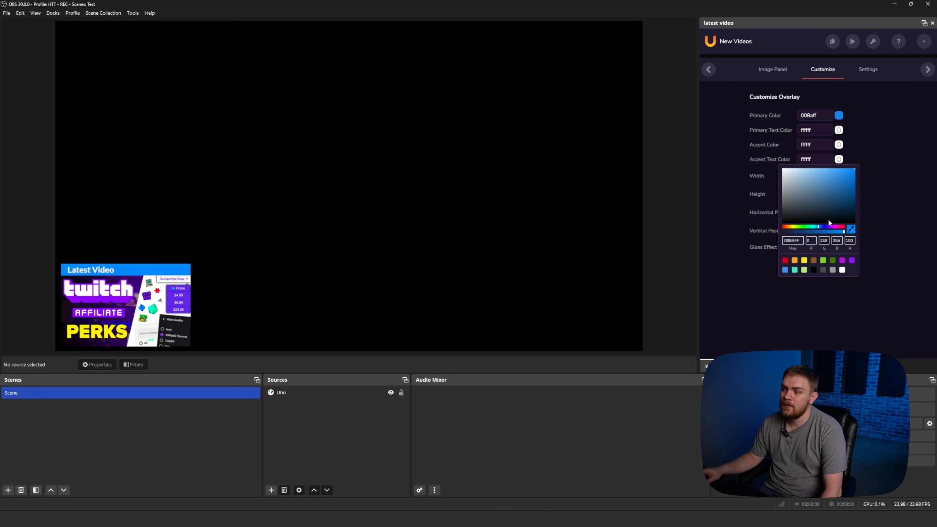
left_click_drag(806, 231, 788, 230)
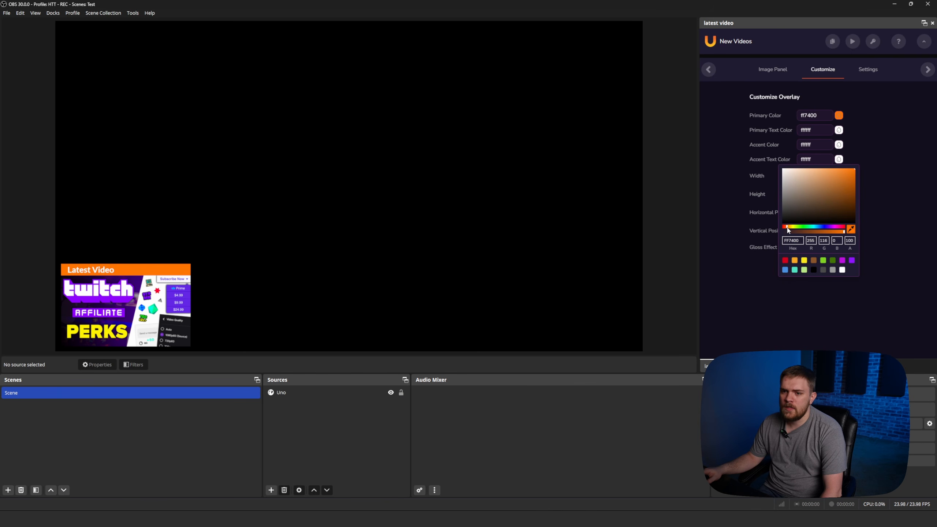
left_click(629, 208)
left_click(668, 111)
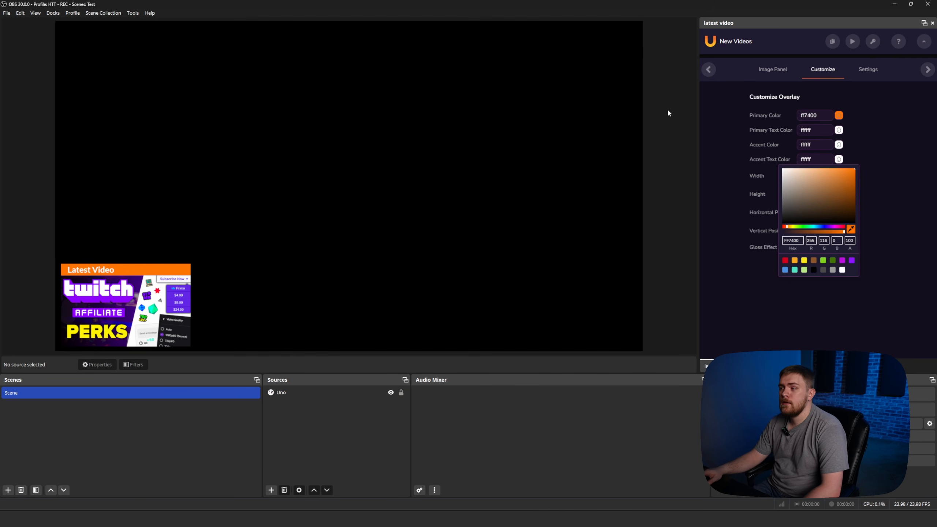
left_click(890, 161)
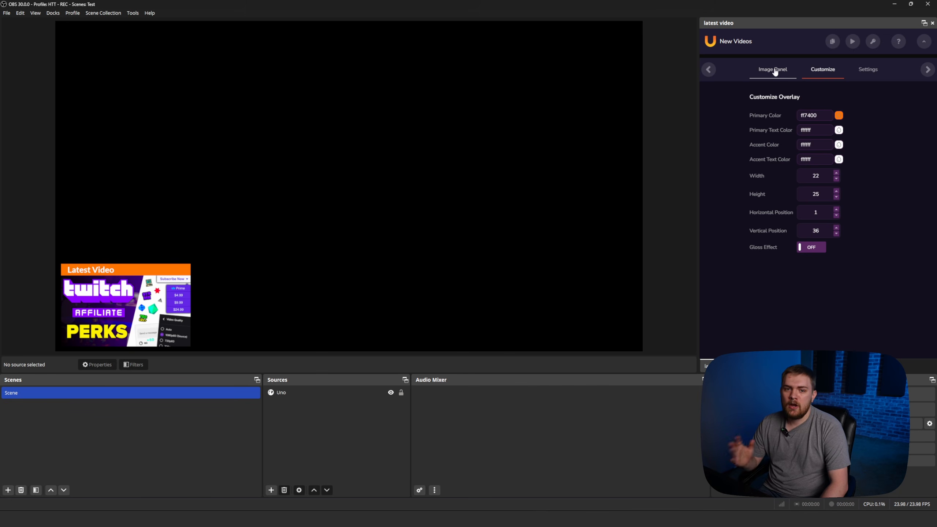
Return to the browser's Image Panel editor, set the title to Latest Videos and turn the subtitle off
left_click(896, 4)
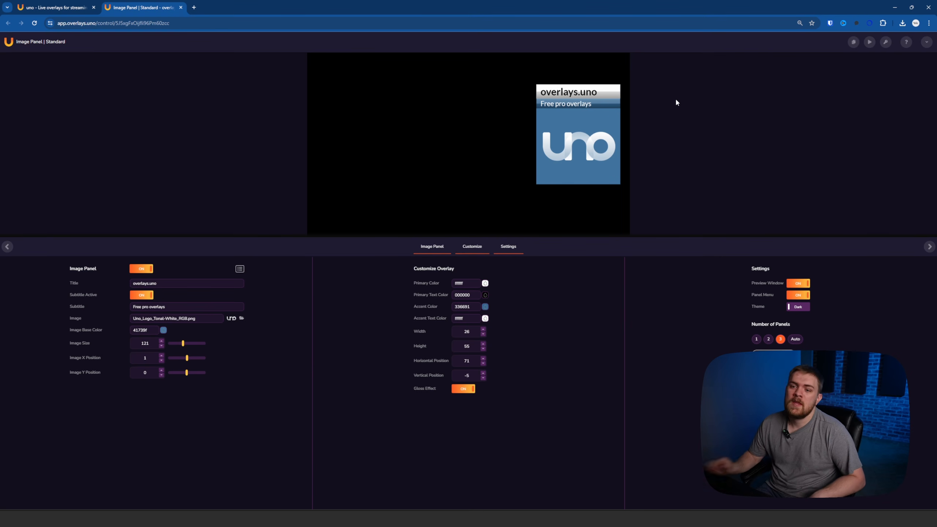
double_click(165, 283)
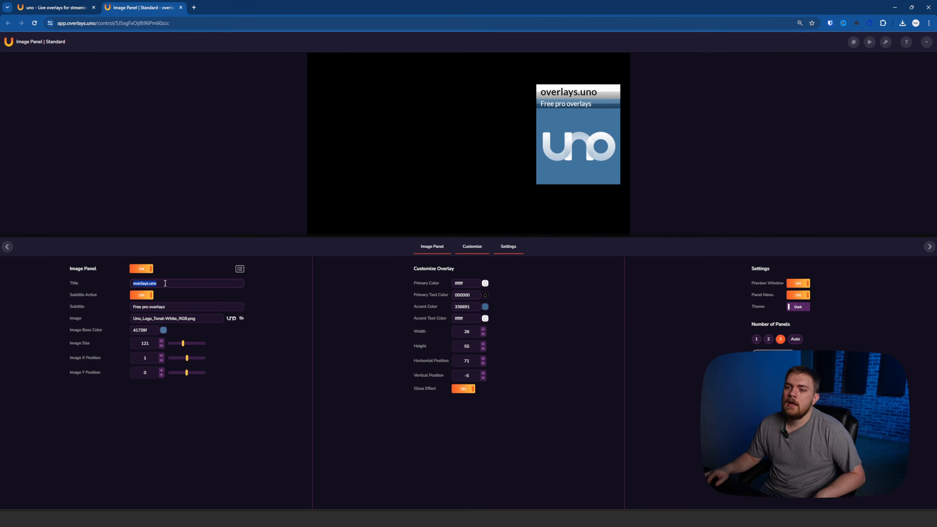
type("Latest")
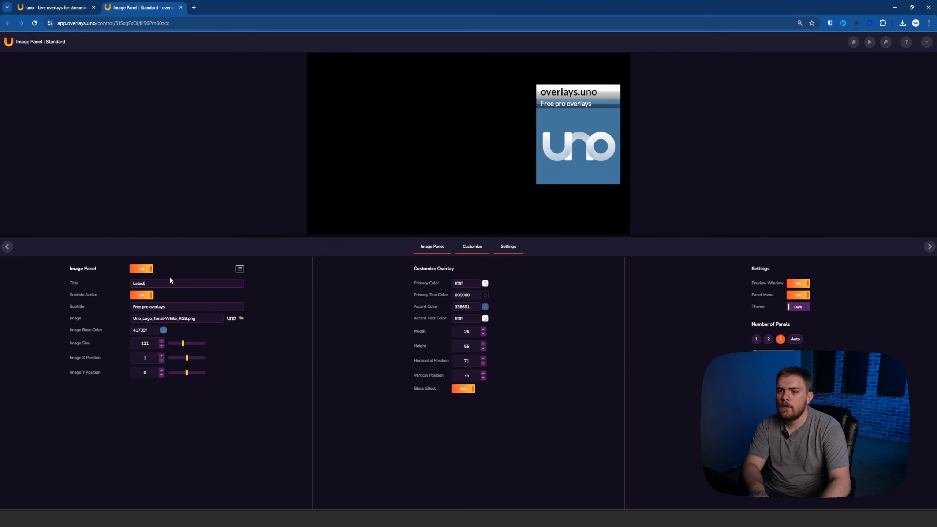
type(" Videos")
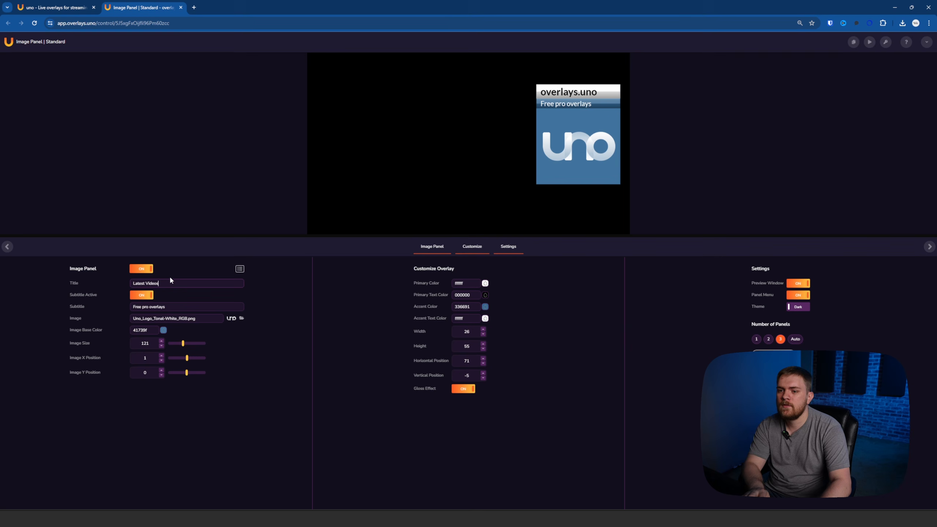
left_click(148, 296)
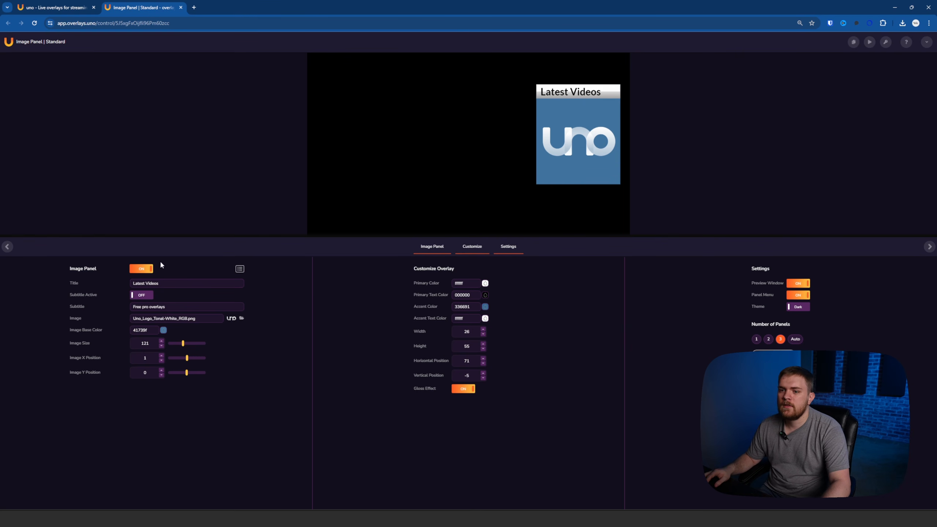
Choose the WaveLink Update thumbnail from the stored images as the panel's image
left_click(242, 319)
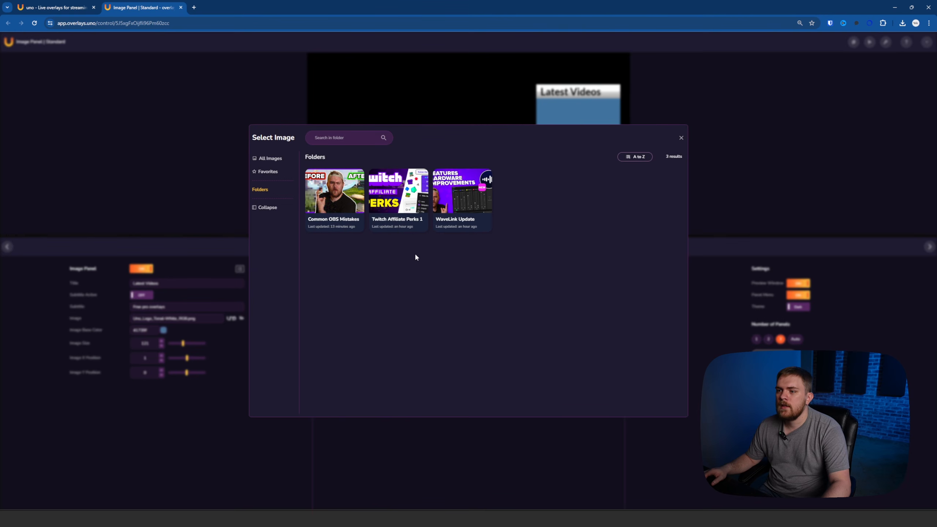
left_click(471, 203)
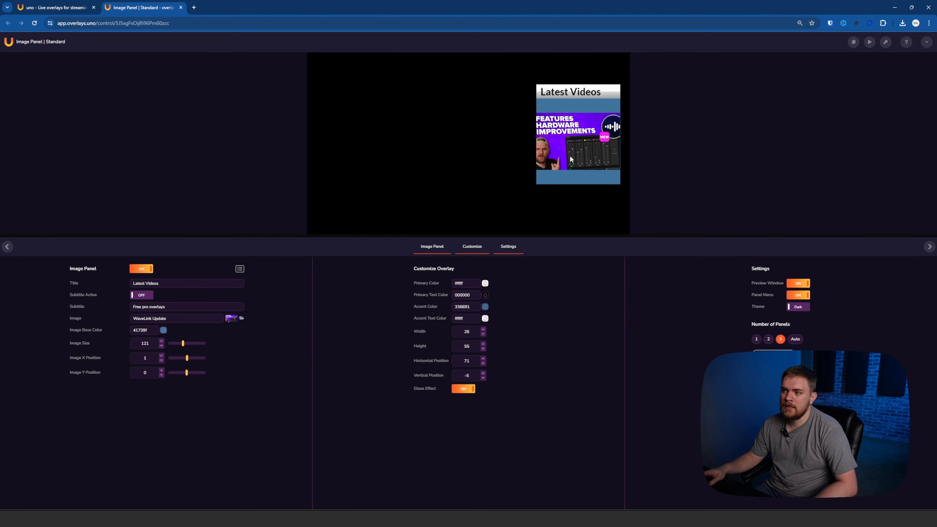
Set the overlay's width to 29 and its height to 40
left_click(483, 329)
left_click(483, 329)
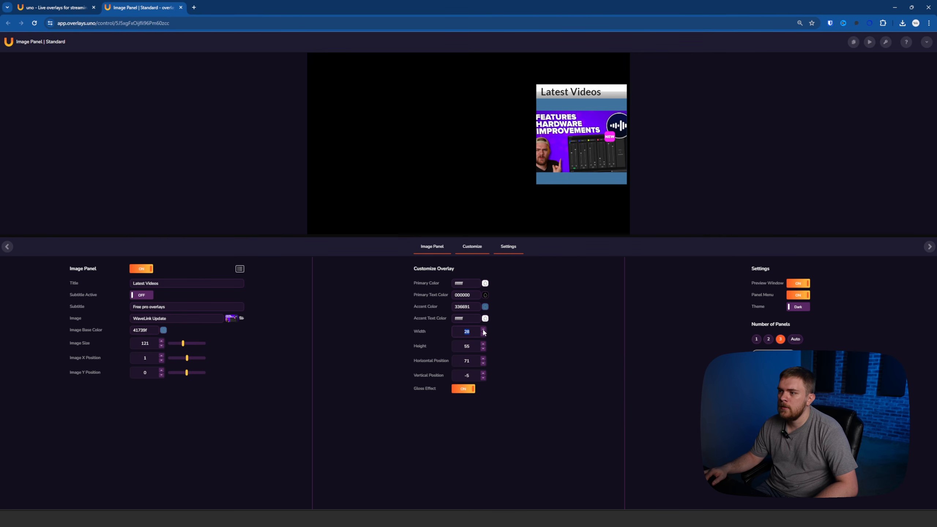
left_click(483, 329)
left_click(483, 348)
left_click(484, 348)
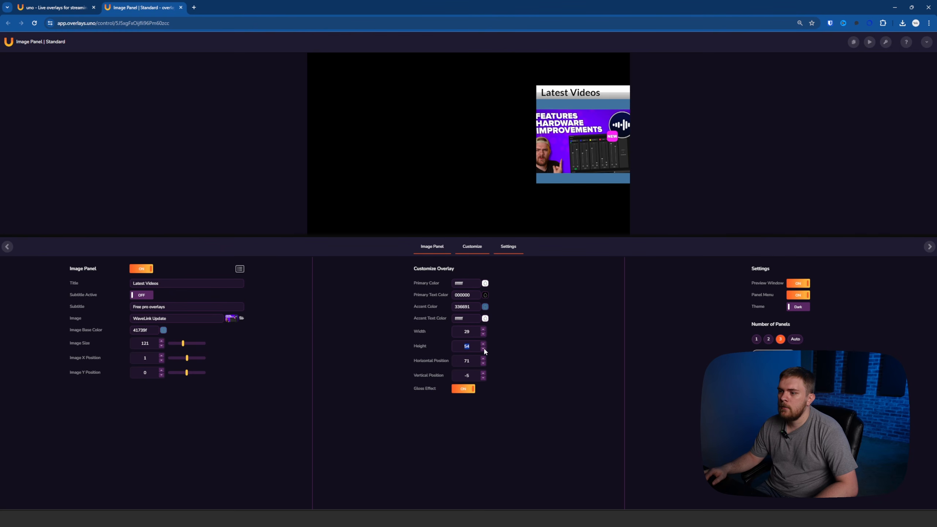
left_click(483, 348)
left_click(483, 349)
left_click(483, 348)
left_click(484, 348)
left_click(483, 348)
left_click(483, 348)
left_click(483, 348)
left_click(484, 349)
left_click(484, 348)
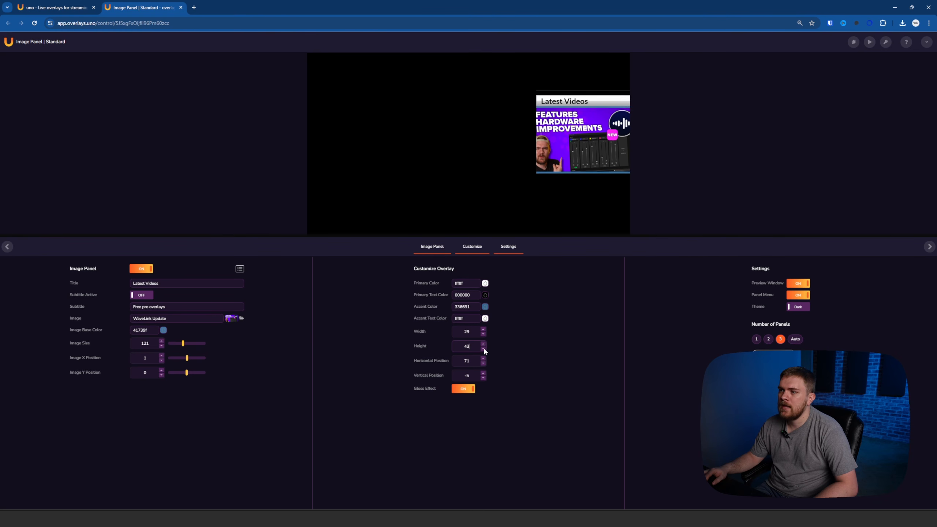
left_click(483, 348)
left_click(483, 348)
left_click(484, 349)
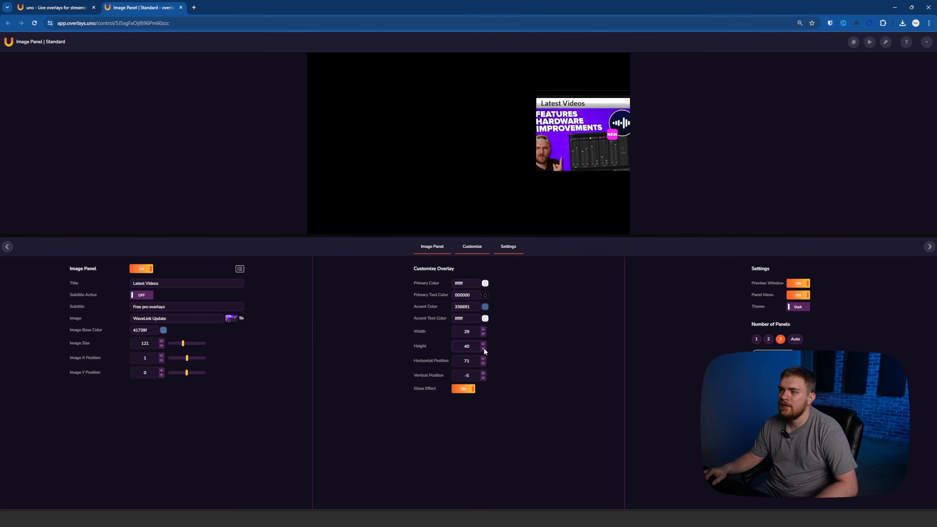
Adjust the image size to 103 so the thumbnail fills the panel's width
left_click(181, 344)
left_click_drag(181, 346, 180, 346)
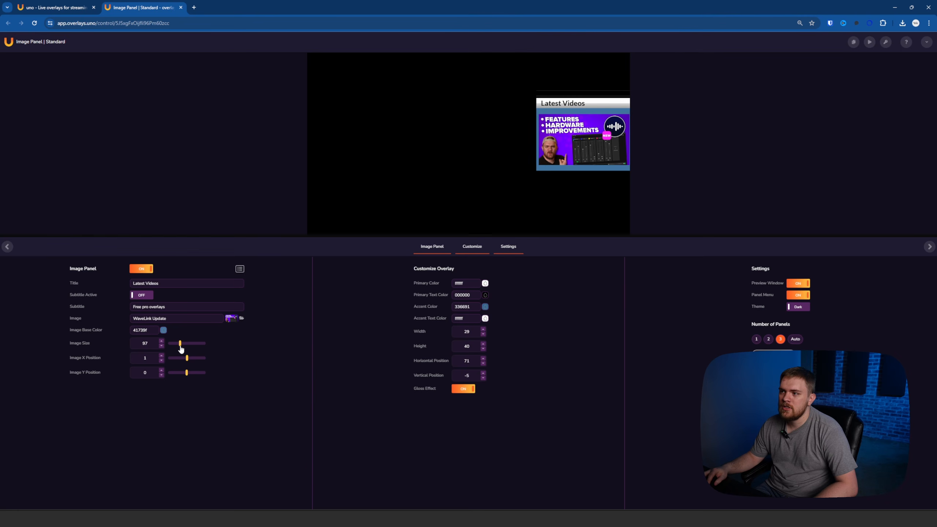
left_click(181, 347)
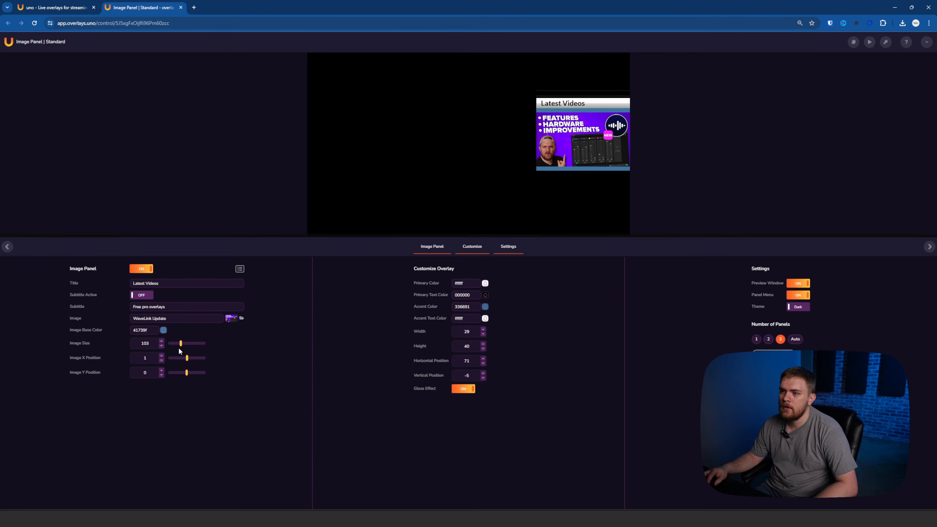
Reduce the overlay's height to 34 and reload the page to refresh the preview
left_click(484, 348)
left_click(484, 348)
left_click(484, 348)
left_click(483, 348)
left_click(483, 348)
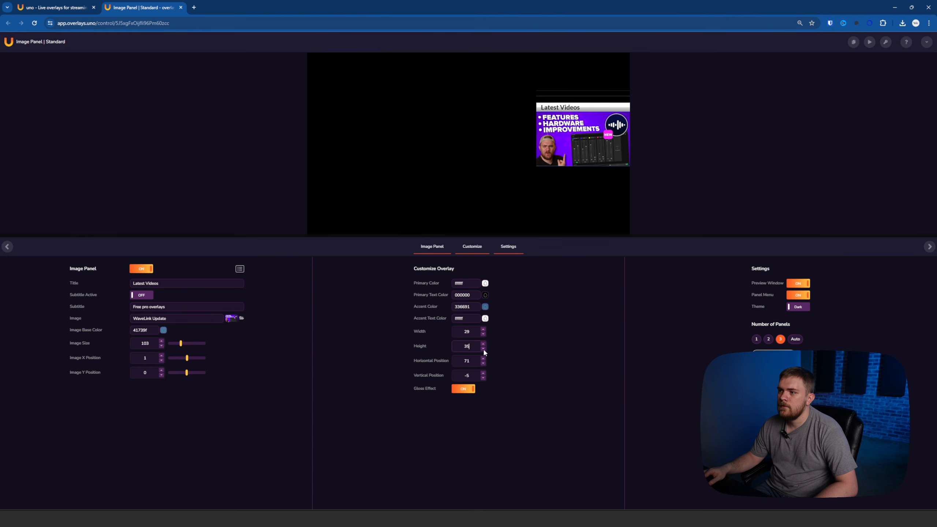
left_click(483, 348)
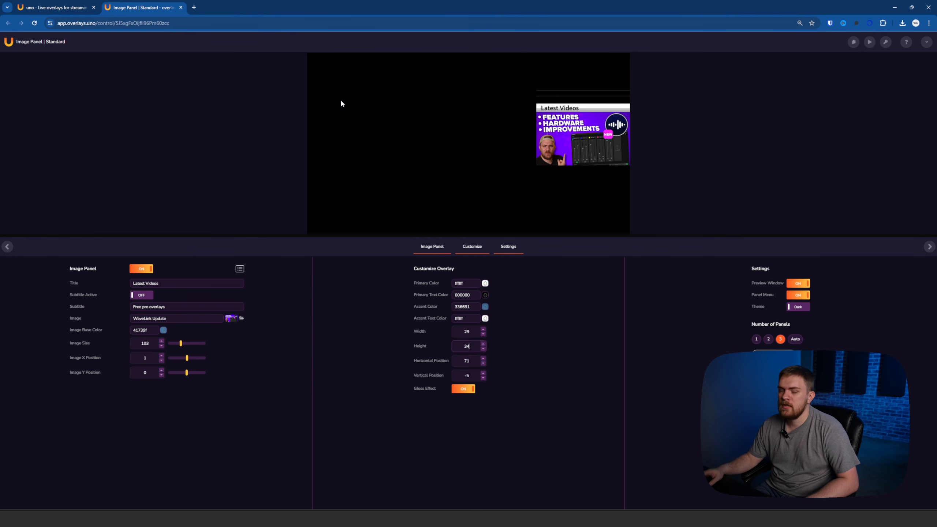
left_click(34, 24)
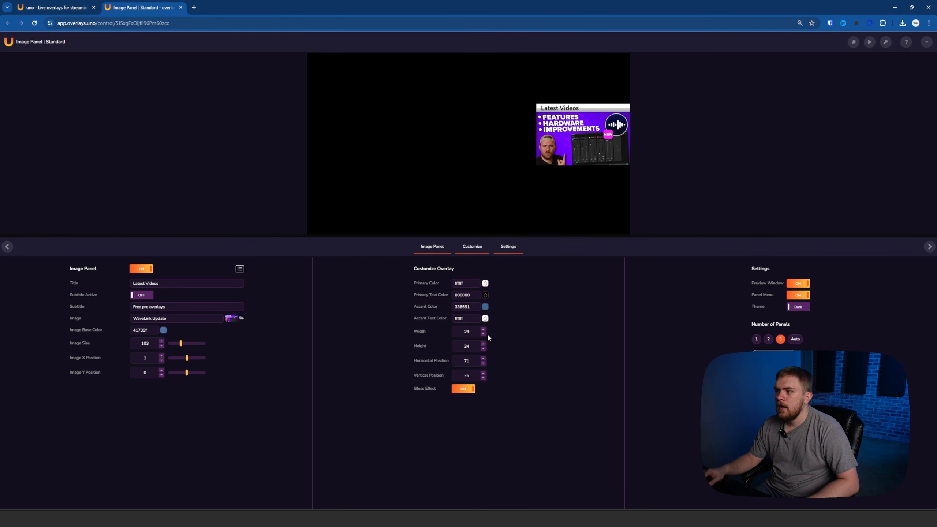
Set the overlay's horizontal position to 69 and vertical position to 31, and reload the page
left_click(484, 363)
left_click(484, 363)
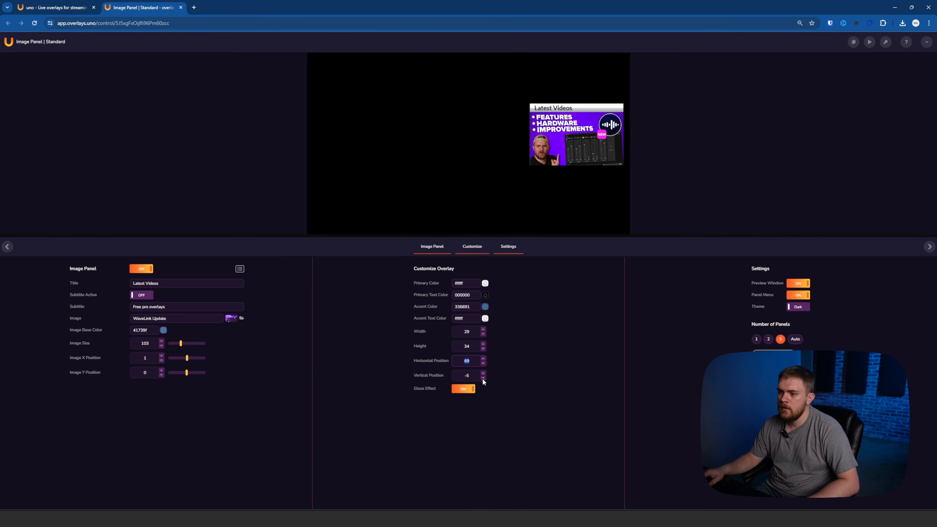
left_click(483, 379)
left_click(484, 374)
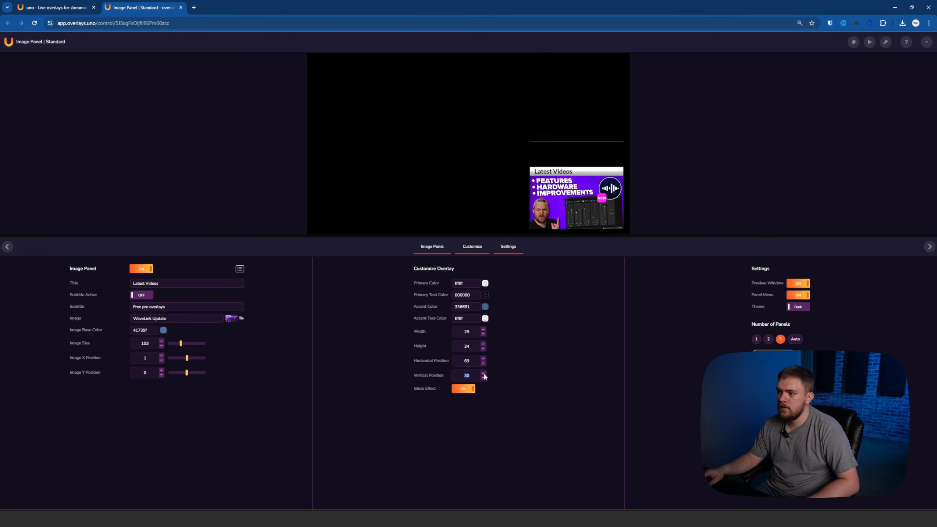
left_click(484, 374)
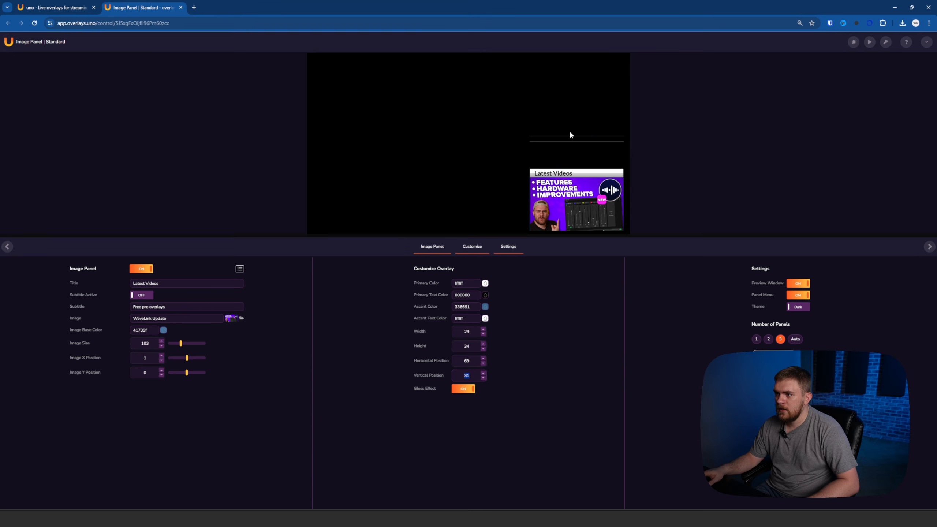
left_click(35, 23)
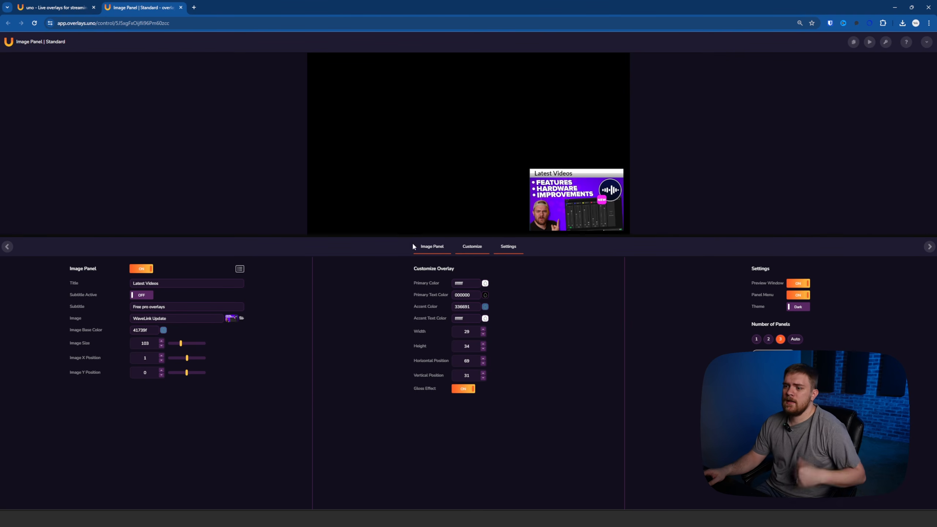
Change the overlay's primary color to orange ff8e00
left_click(485, 283)
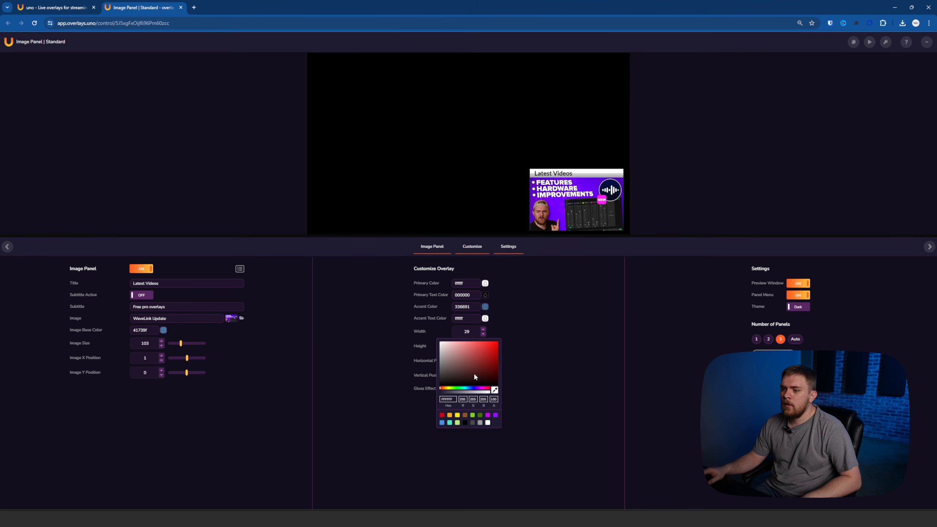
left_click_drag(446, 390, 446, 391)
left_click_drag(491, 354, 501, 337)
left_click(545, 311)
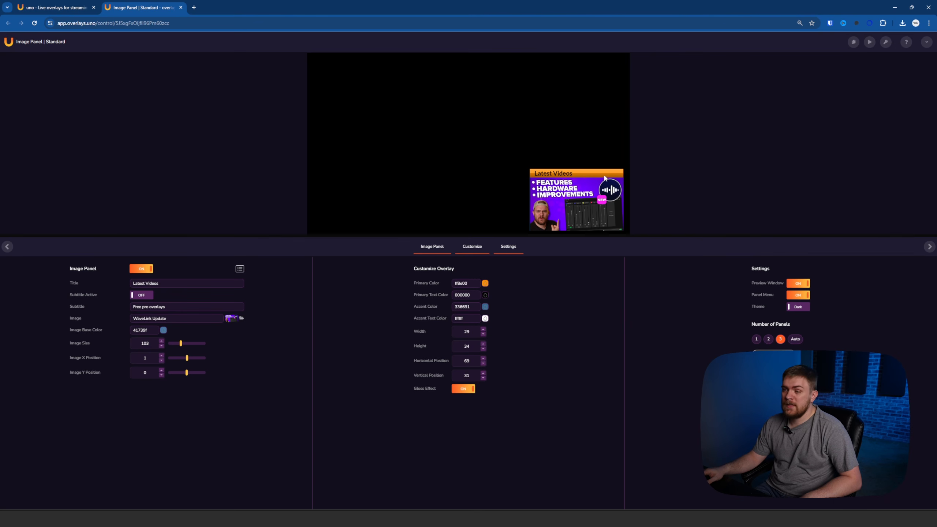
Toggle the gloss effect to compare both looks and leave it off
left_click(464, 391)
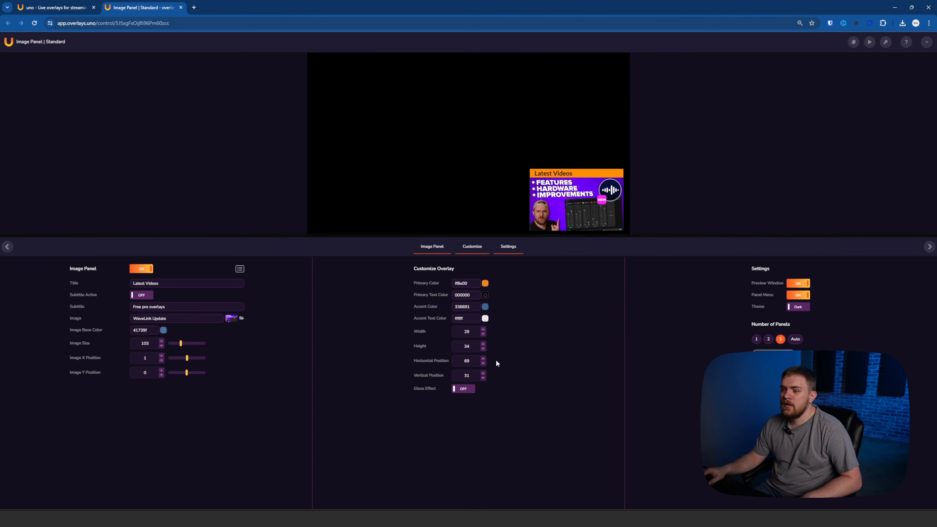
left_click(462, 391)
left_click(462, 392)
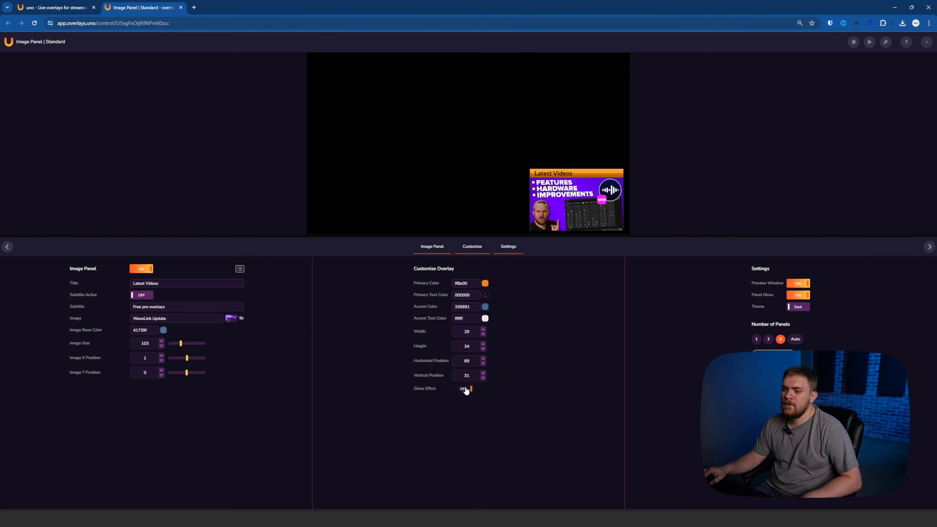
left_click(462, 390)
left_click(463, 390)
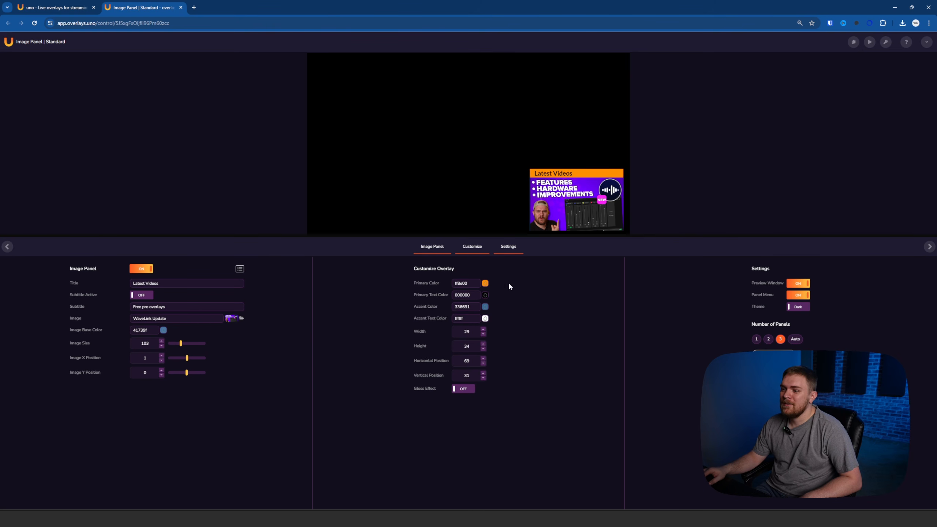
Set the overlay's primary text color to white ffffff, and toggle the subtitle to compare both looks, leaving it off
left_click(485, 296)
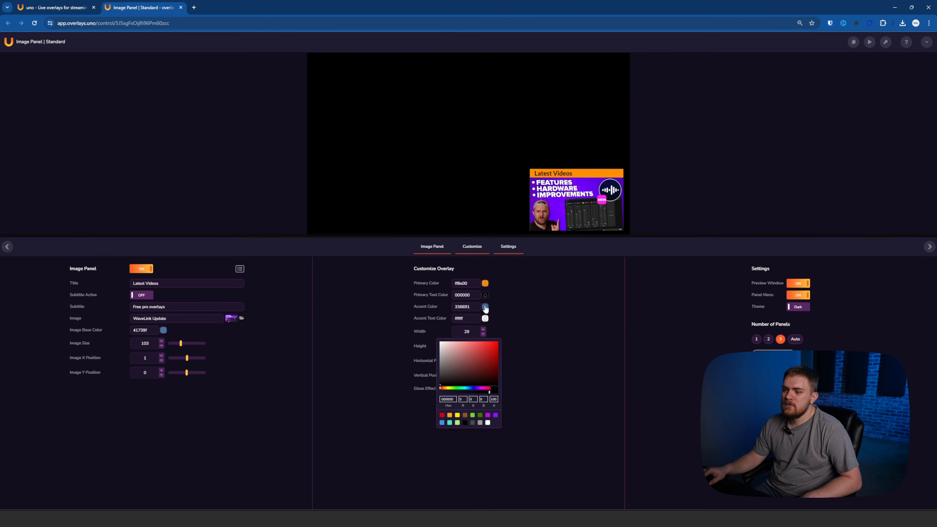
left_click_drag(454, 360, 436, 343)
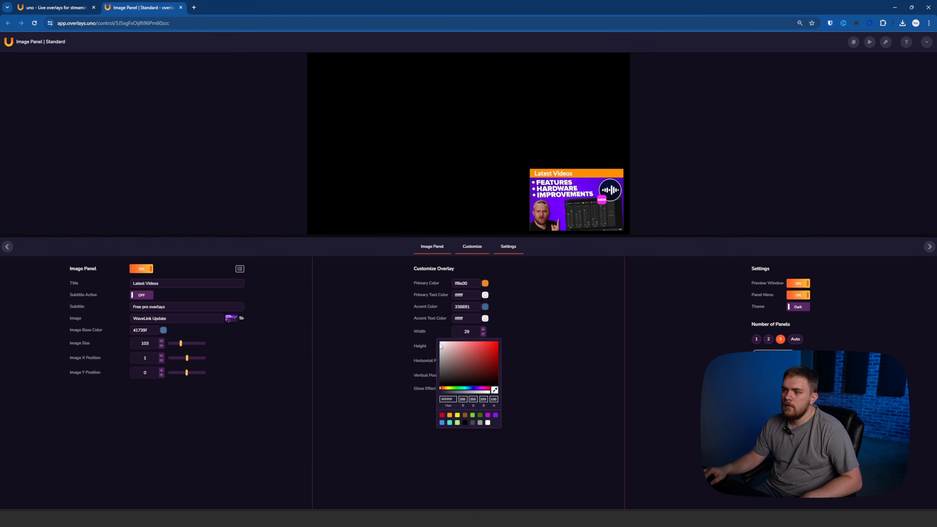
left_click(558, 261)
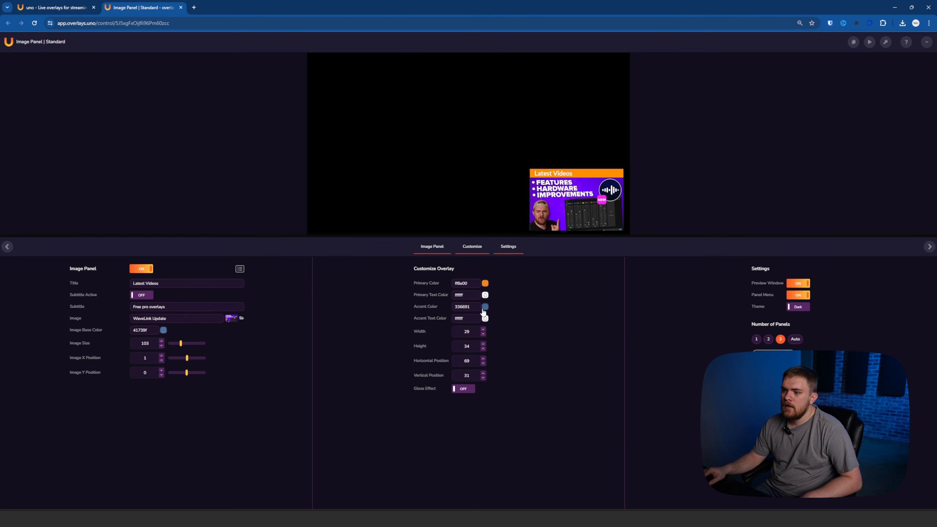
left_click(142, 296)
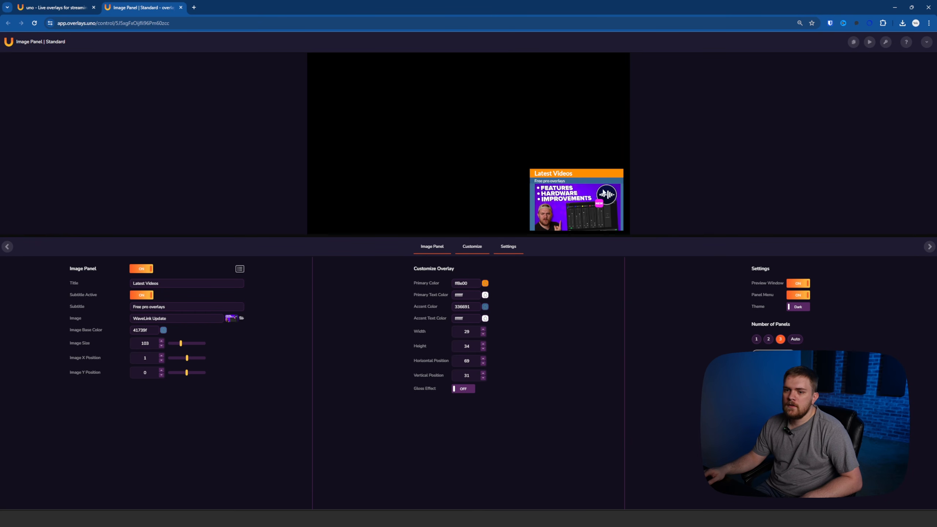
left_click(144, 295)
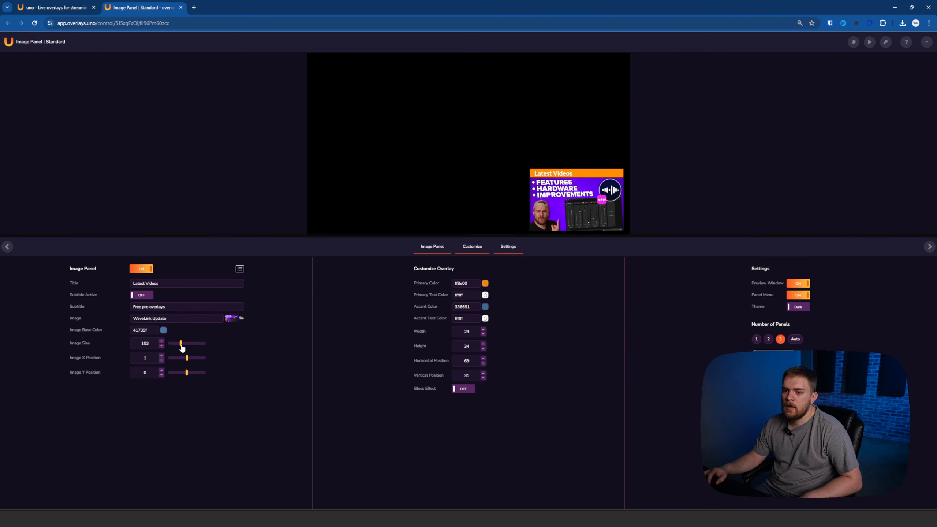
Reduce the panel's image size to 94 and set the image X position to 0
mouse_move(181, 348)
left_mouse_down()
mouse_move(172, 347)
mouse_move(181, 350)
left_mouse_up()
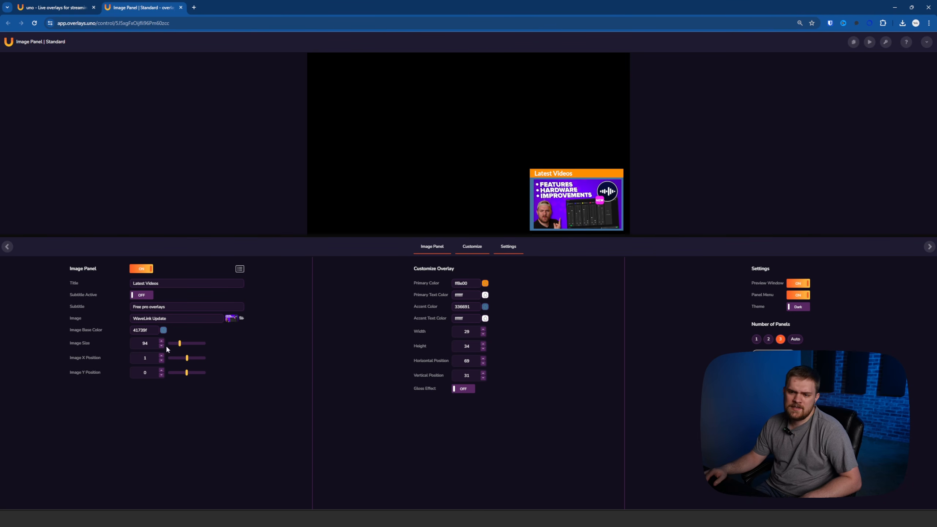
left_click_drag(187, 358, 187, 358)
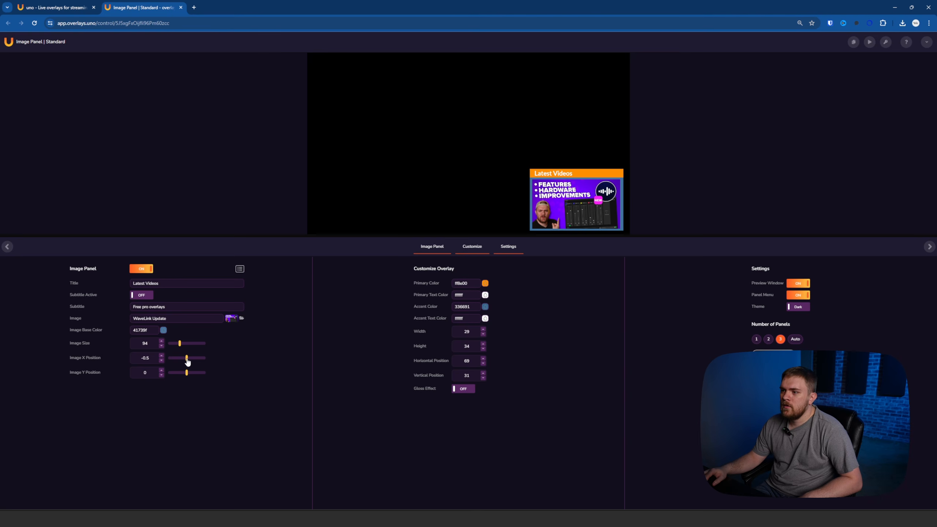
double_click(145, 358)
type("0")
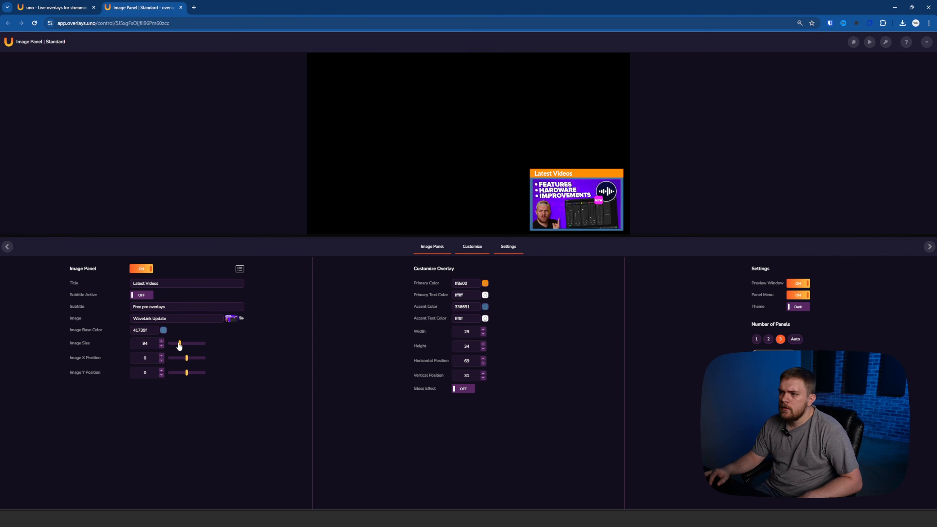
Change the image base color to the nearly transparent orange d05f111c
left_click(486, 308)
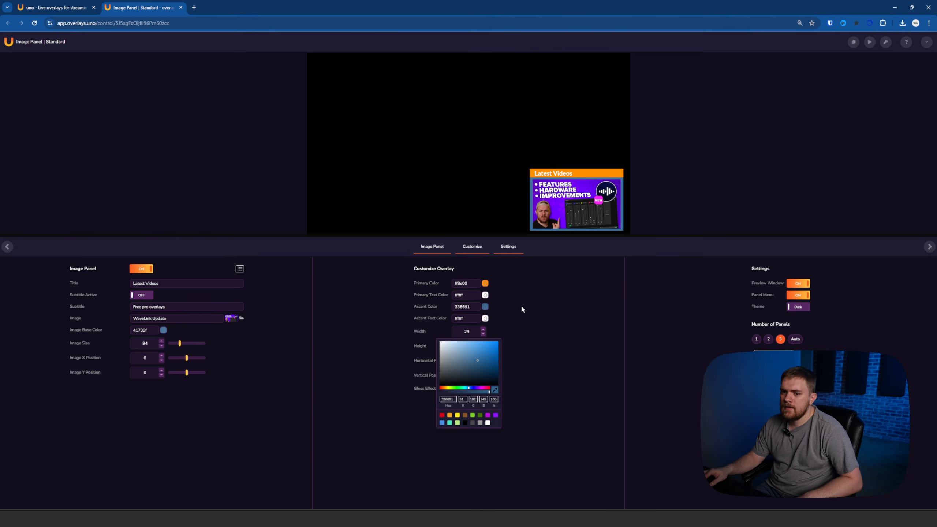
left_click(164, 331)
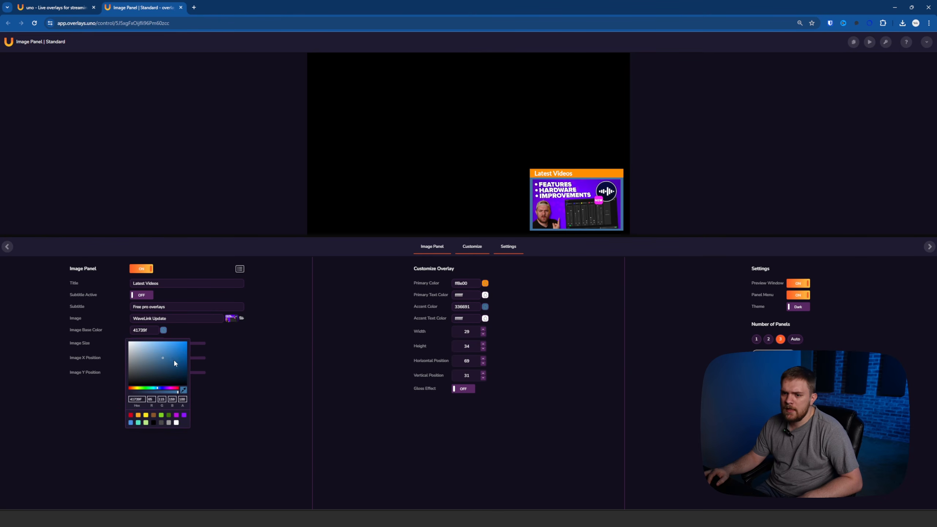
left_click_drag(175, 361, 195, 330)
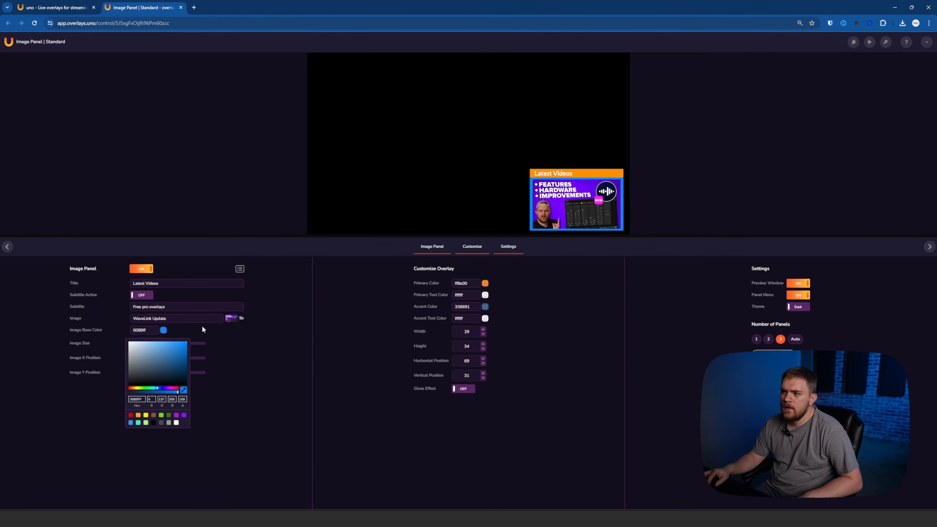
mouse_move(157, 392)
left_mouse_down()
mouse_move(133, 391)
mouse_move(184, 352)
left_mouse_up()
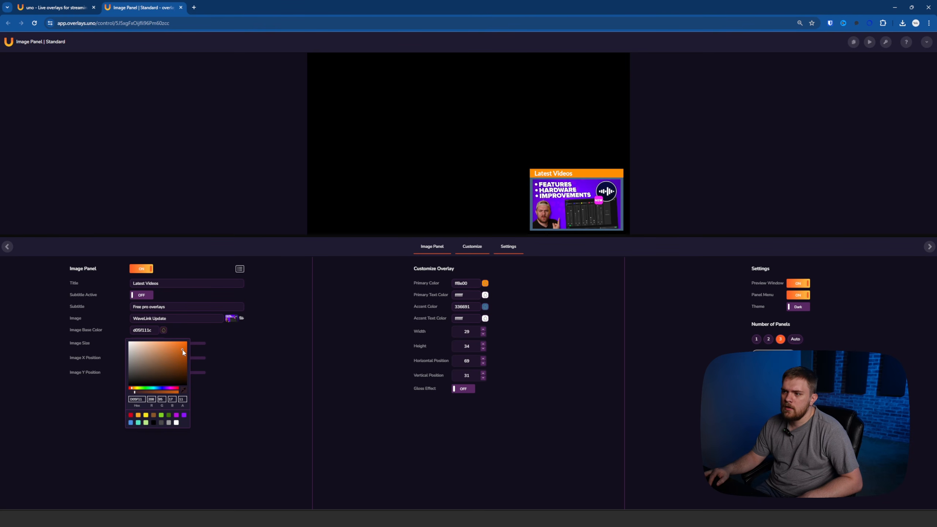
left_click(234, 361)
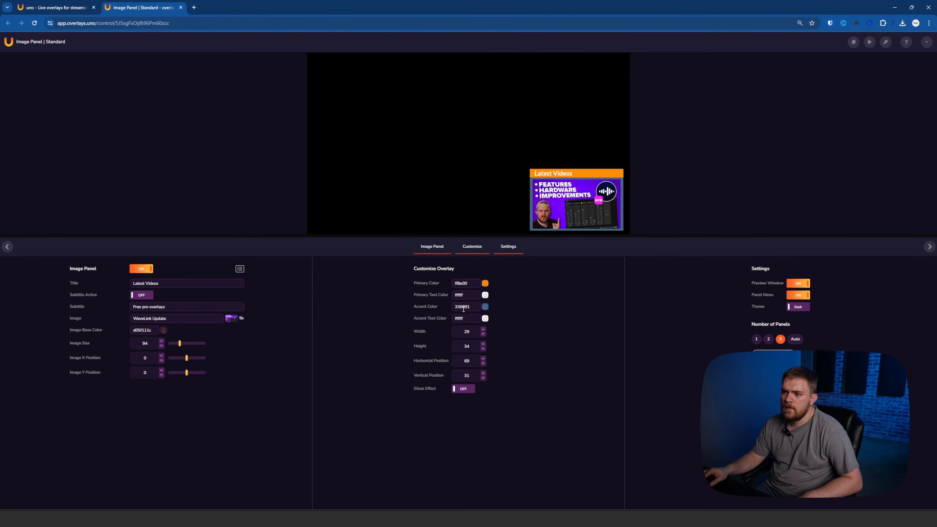
Change the overlay's accent color to the semi-transparent orange cb730f38
left_click(486, 307)
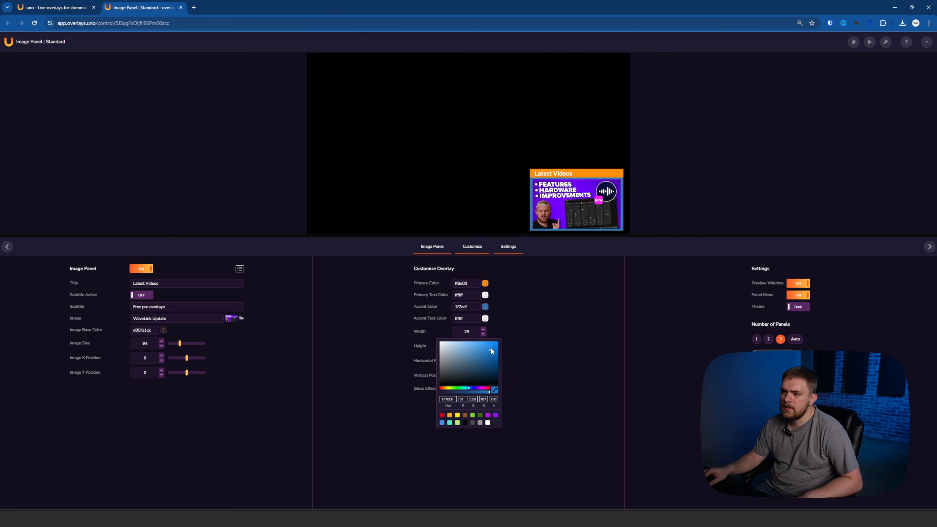
left_click_drag(487, 351, 485, 351)
mouse_move(442, 390)
left_mouse_down()
mouse_move(471, 394)
mouse_move(420, 327)
left_mouse_up()
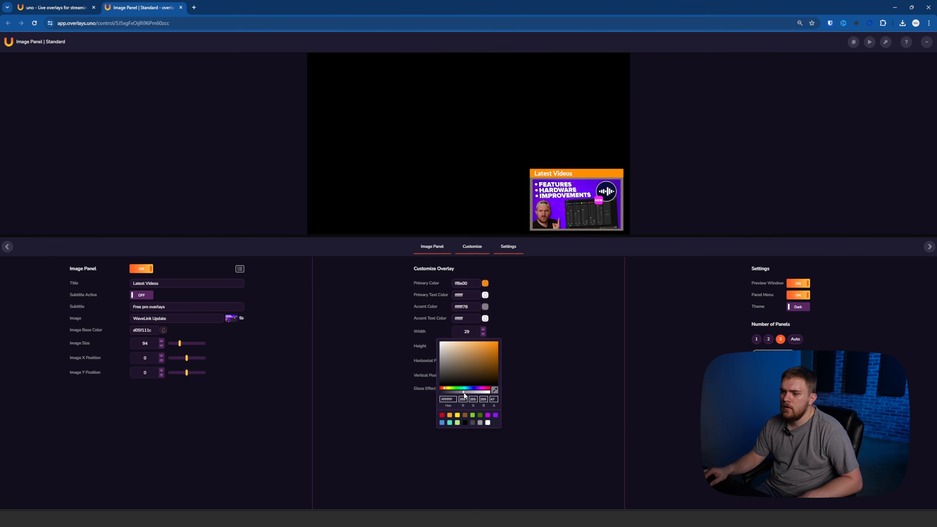
mouse_move(464, 393)
left_mouse_down()
mouse_move(473, 395)
mouse_move(449, 394)
left_mouse_up()
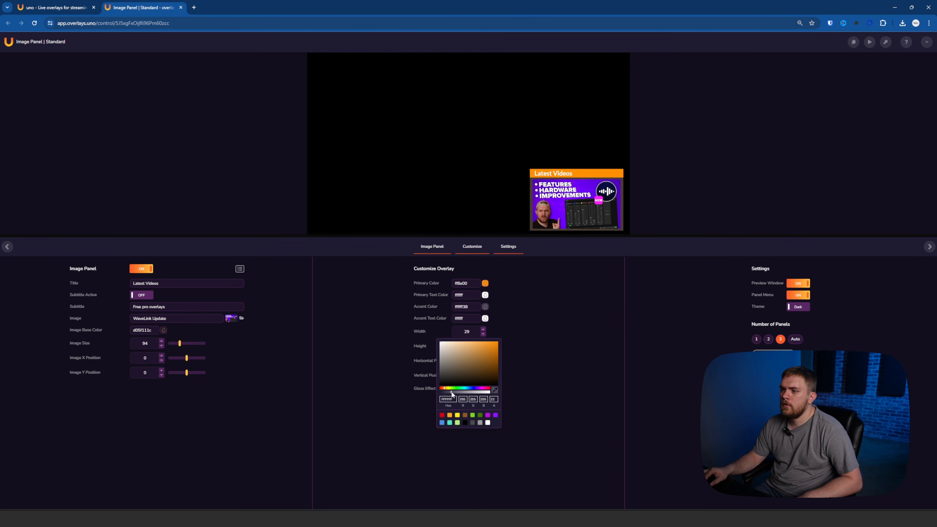
left_click(483, 352)
left_click_drag(484, 351, 495, 355)
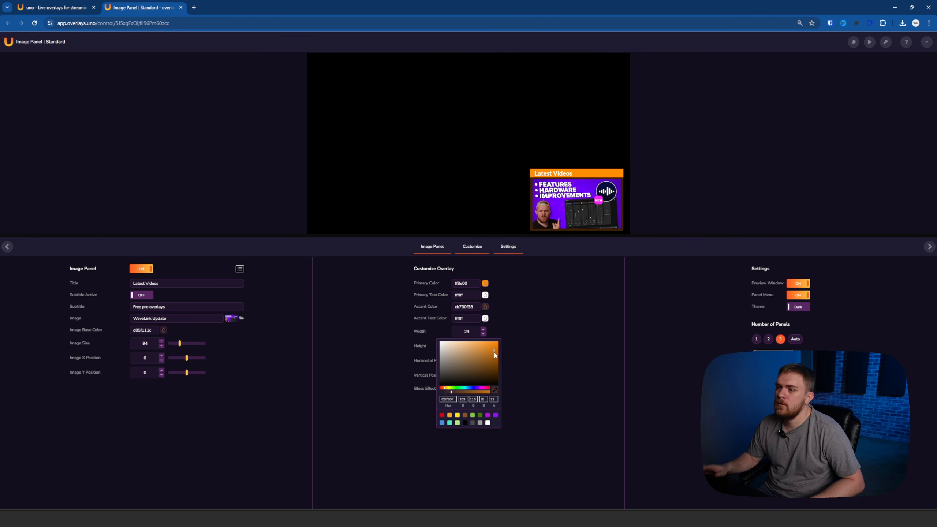
left_click(575, 301)
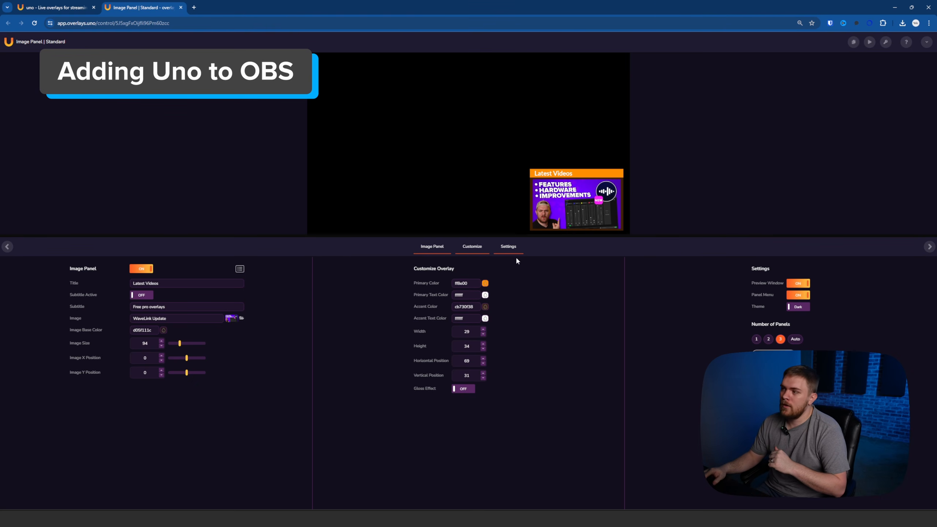
Copy the overlay's output URL and switch to OBS
left_click(853, 47)
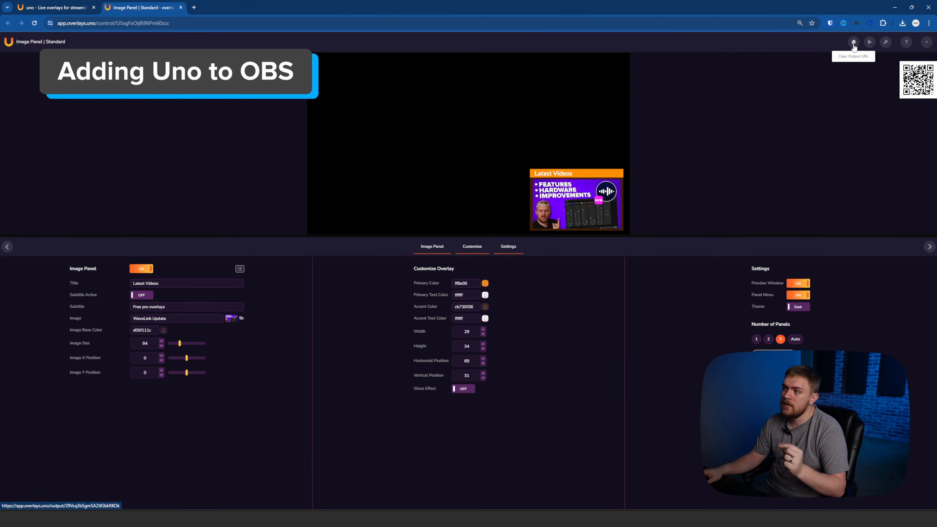
left_click(854, 42)
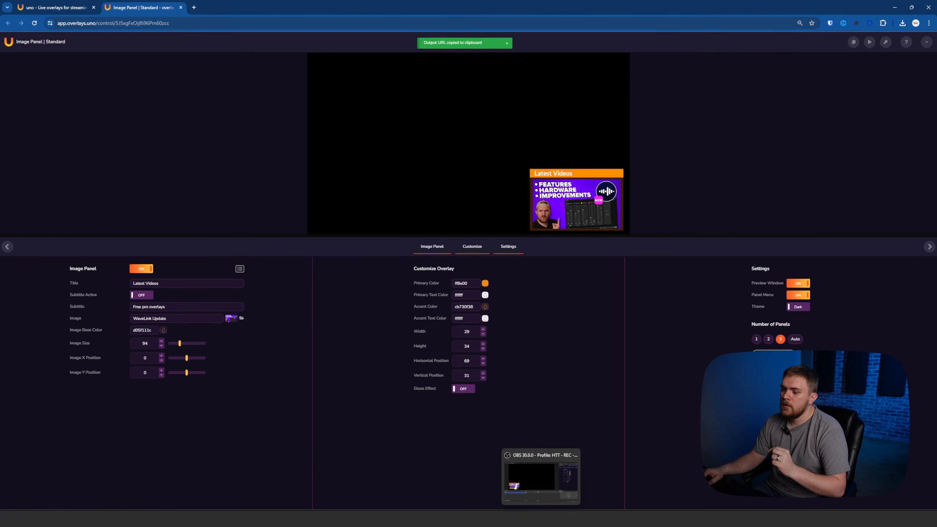
left_click(541, 478)
Add a new browser source named Uno Tut to the scene
left_click(271, 490)
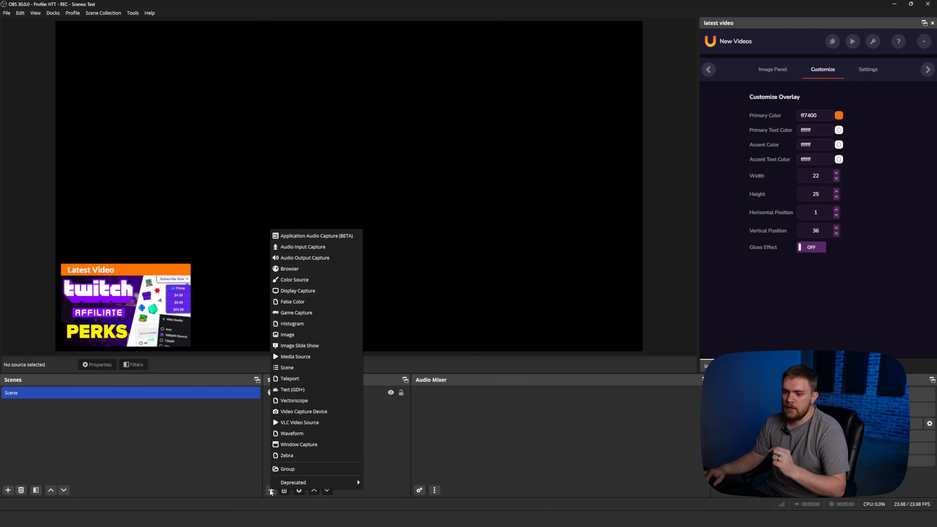
left_click(326, 273)
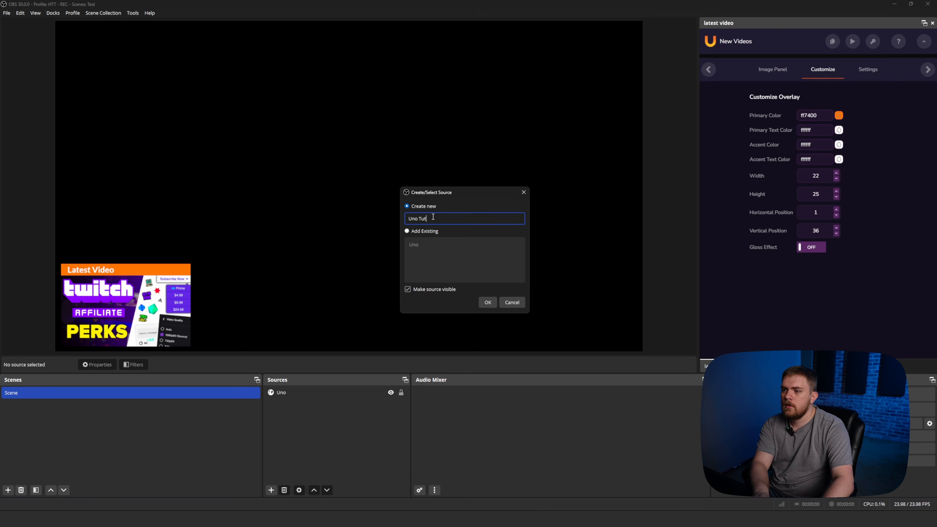
type("Uno Tut")
left_click(488, 303)
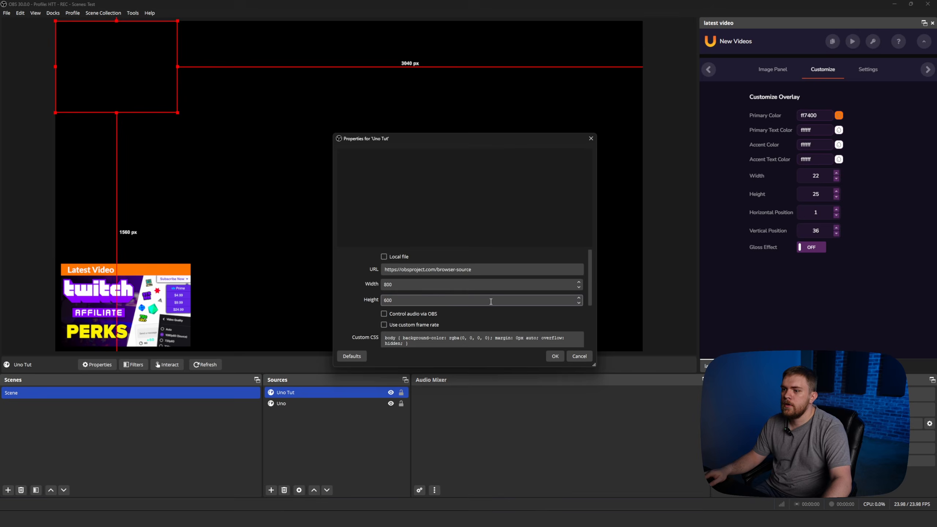
Set the browser source's URL to the copied output URL, its width to 1920 and its height to 1080, and confirm the properties
triple_click(406, 266)
key("ctrl+v")
key("Tab")
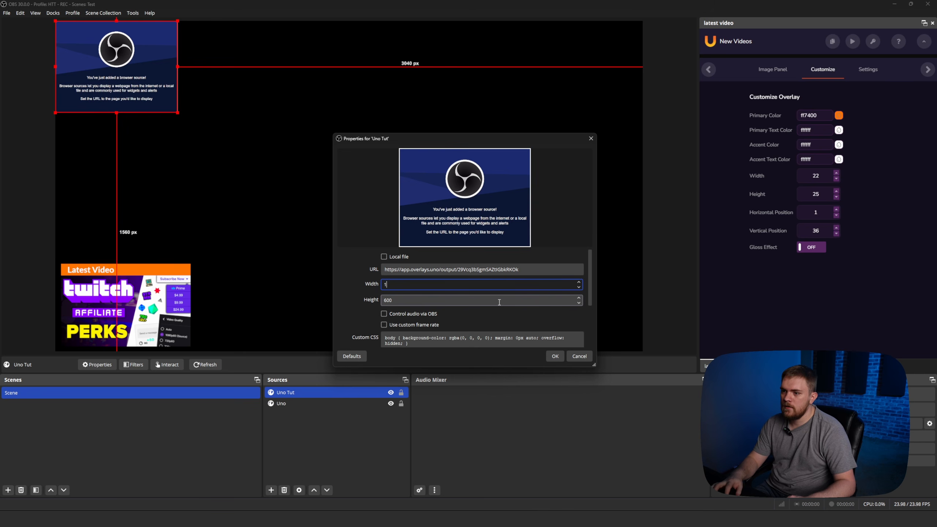
type("1920")
key("Tab")
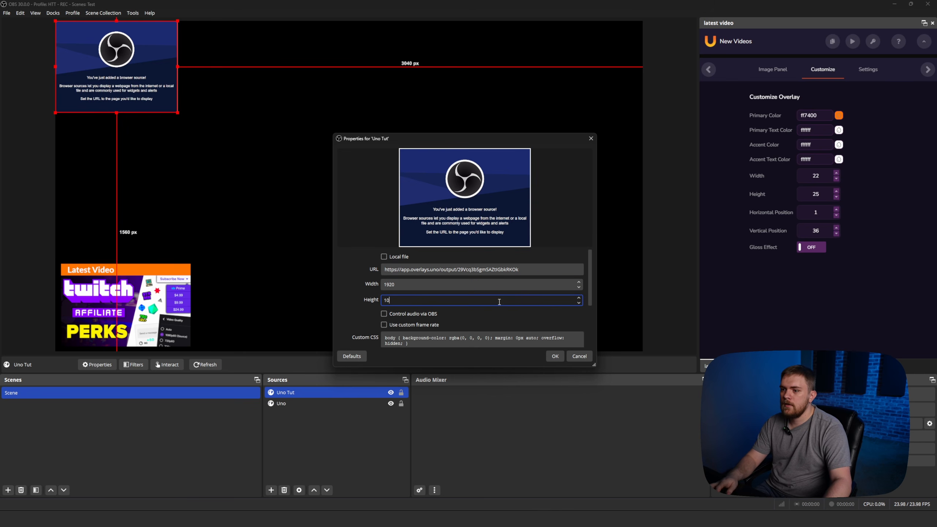
type("1080")
scroll(507, 321, "down", 3)
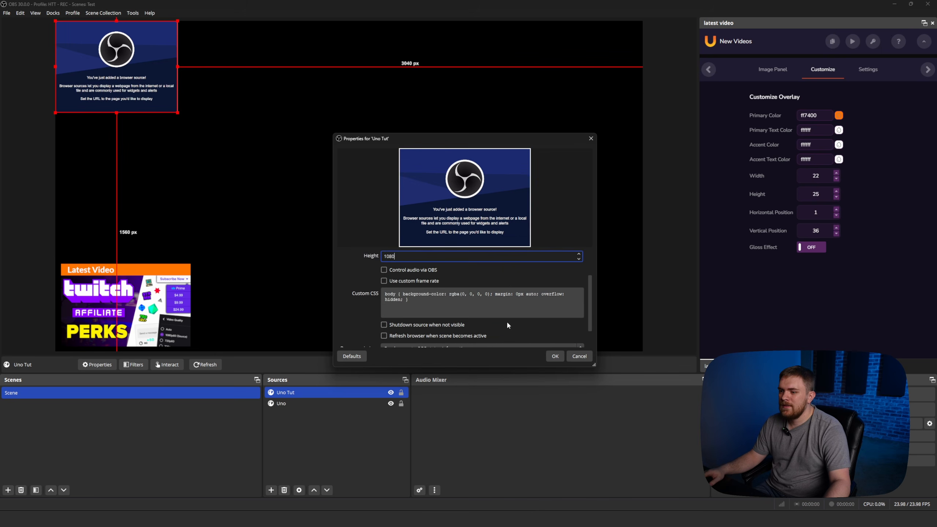
left_click(555, 356)
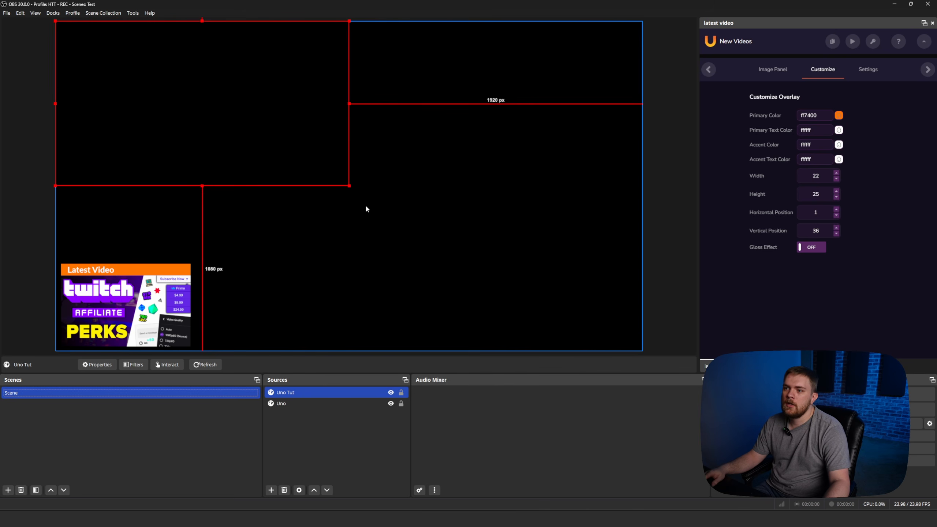
Enlarge the Uno Tut source to fill the canvas, and shrink it toward the canvas's lower-right corner, about 1246 px from the left edge
left_click_drag(351, 188, 635, 349)
left_click(693, 291)
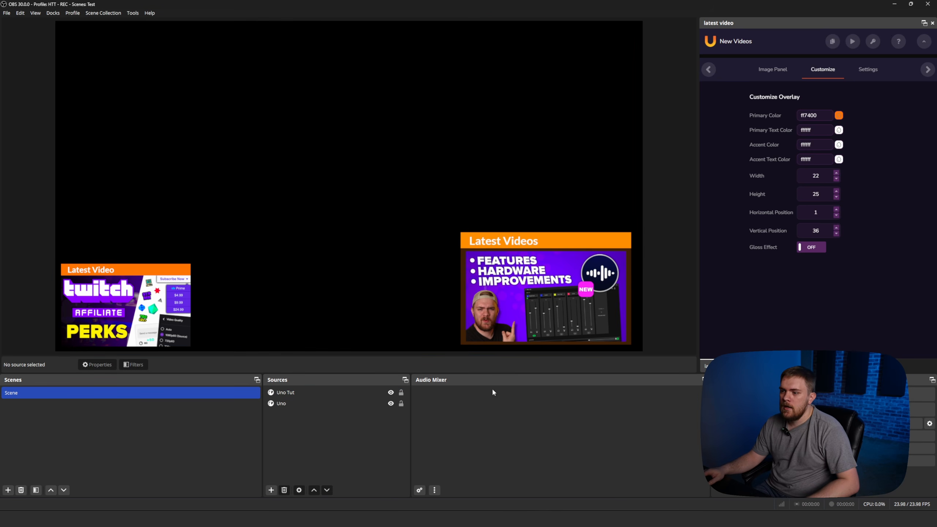
left_click(72, 34)
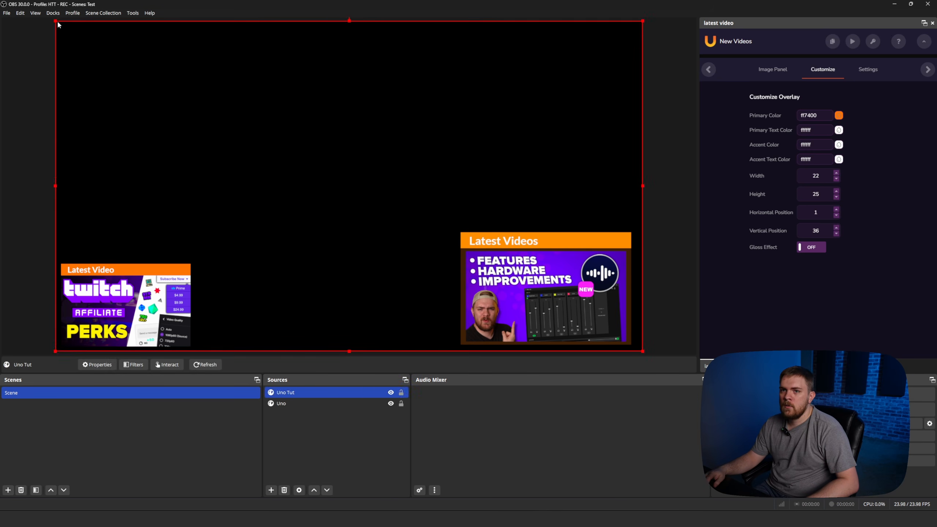
left_click(53, 17)
left_click(74, 38)
left_click_drag(57, 21, 246, 130)
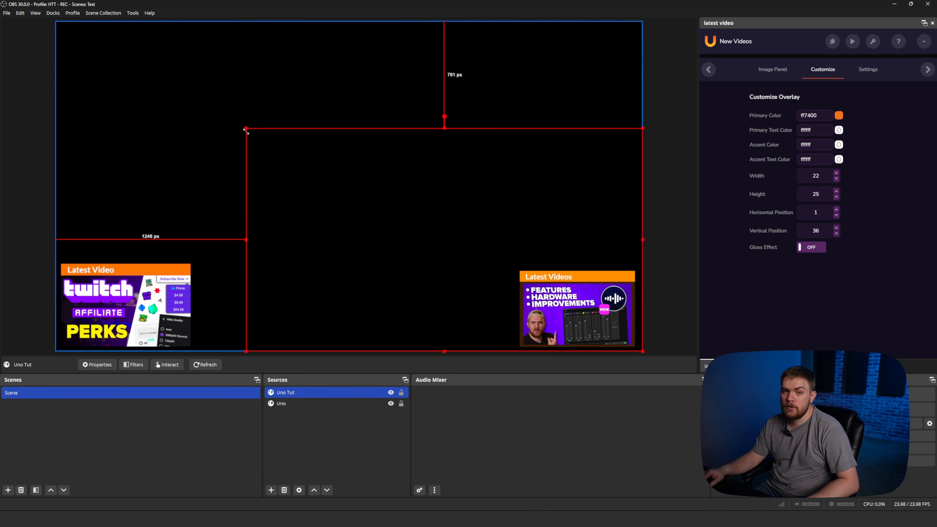
left_click(685, 190)
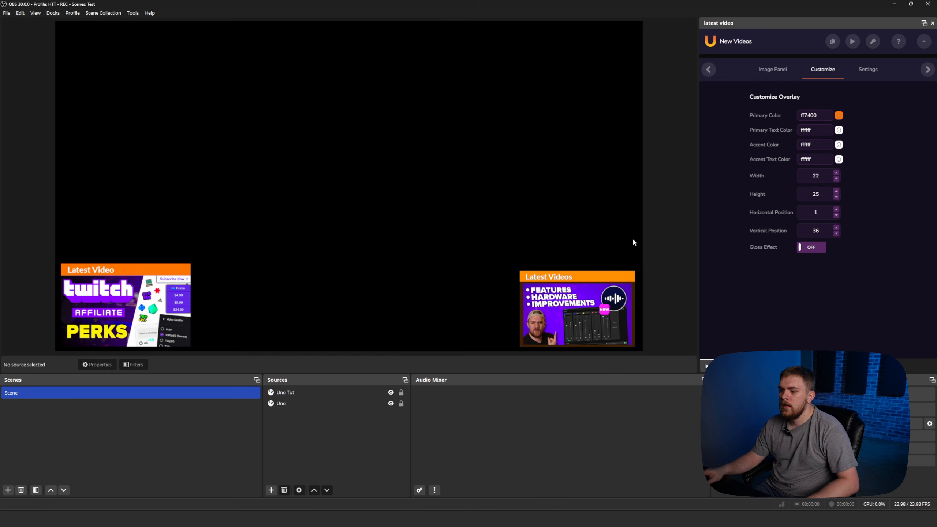
Enlarge the Uno Tut source from its upper-left corner to about 940 px from the canvas's left edge and 529 px from its top
left_click(473, 482)
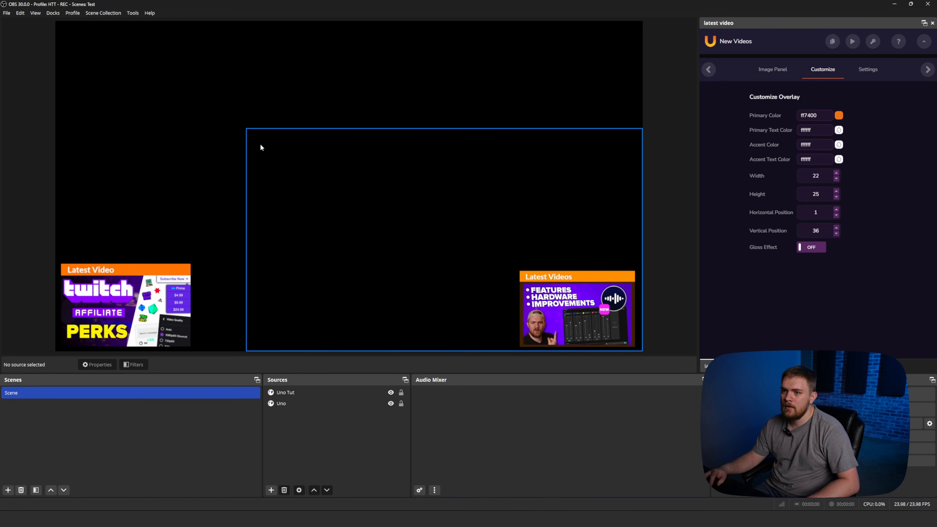
left_click(247, 130)
left_click_drag(246, 130, 206, 102)
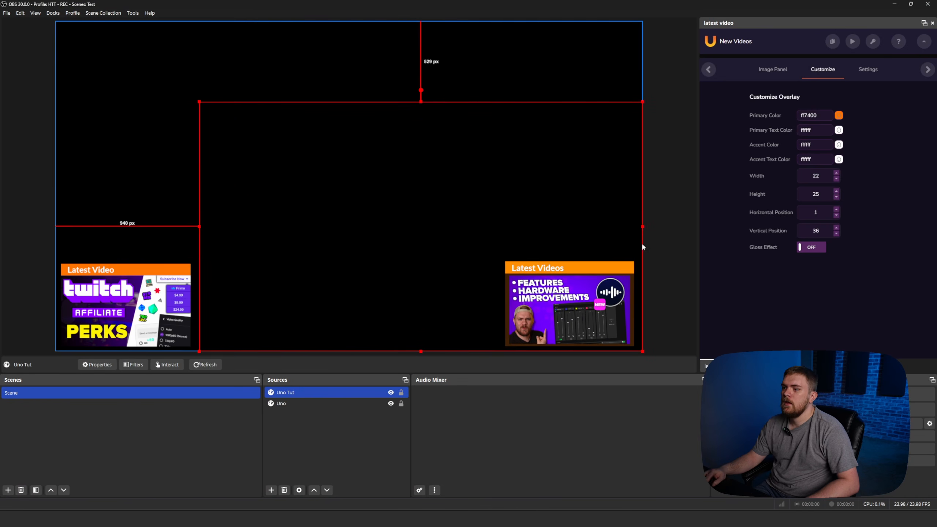
left_click(647, 259)
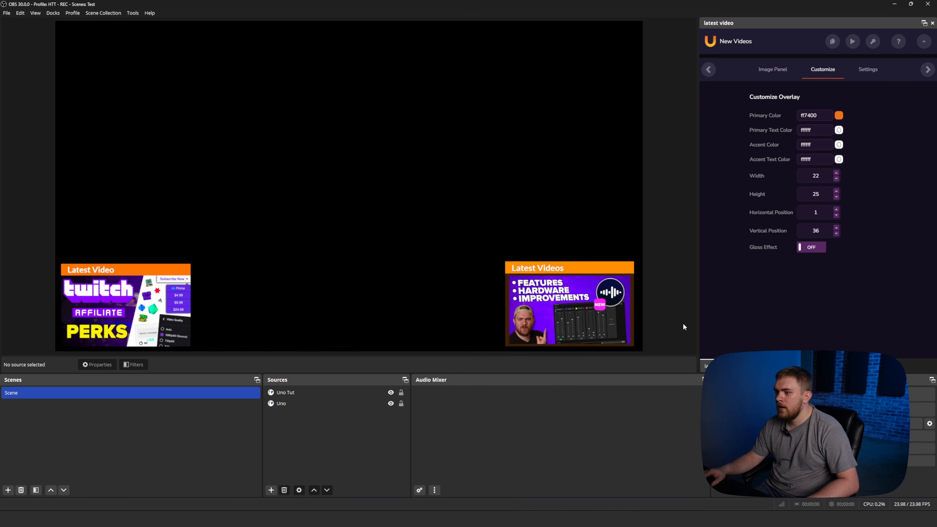
left_click(609, 312)
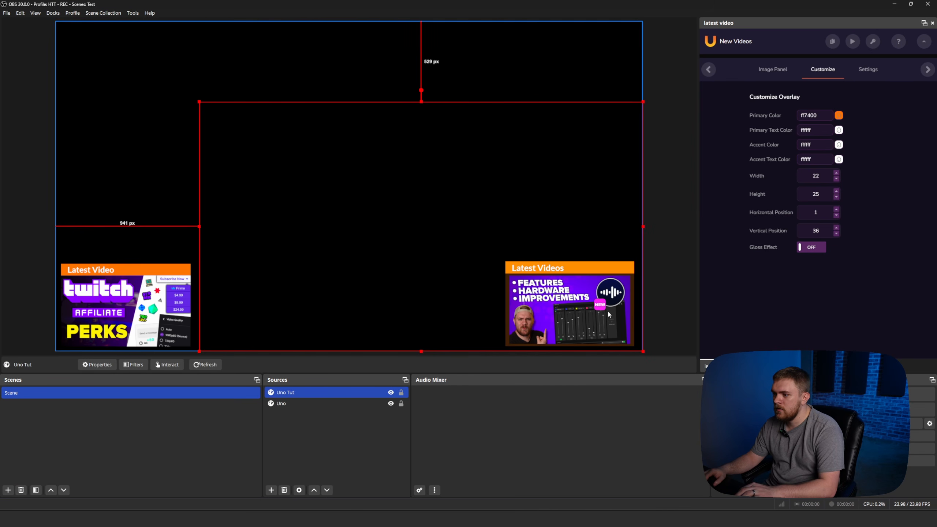
Nudge the Uno Tut source 18 px rightward, to 959 px from the canvas's left edge, and deselect it
key("Right")
key("Right")
key("Right")
key("Right")
key("Right")
key("Right")
key("Right")
key("Right")
key("Right")
key("Right")
key("Right")
key("Right")
key("Right")
key("Right")
key("Right")
key("Right")
key("Right")
key("Right")
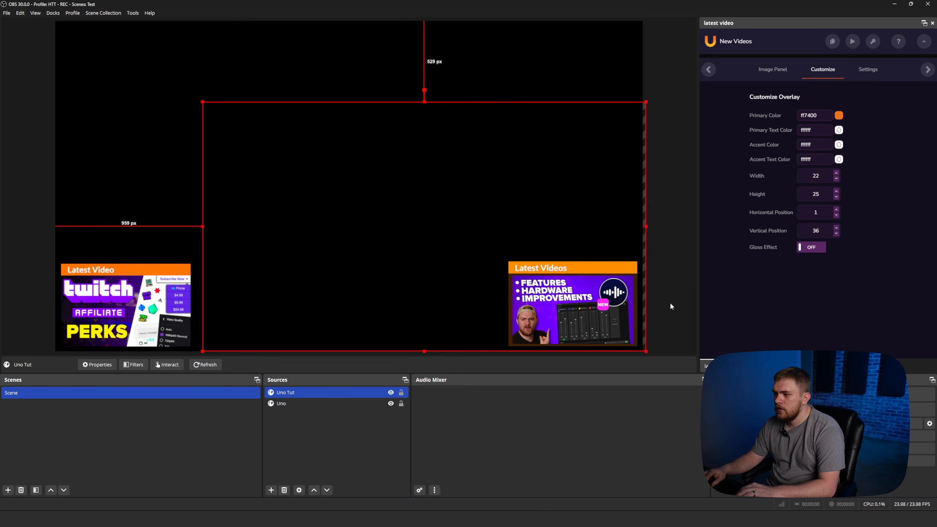
left_click(671, 305)
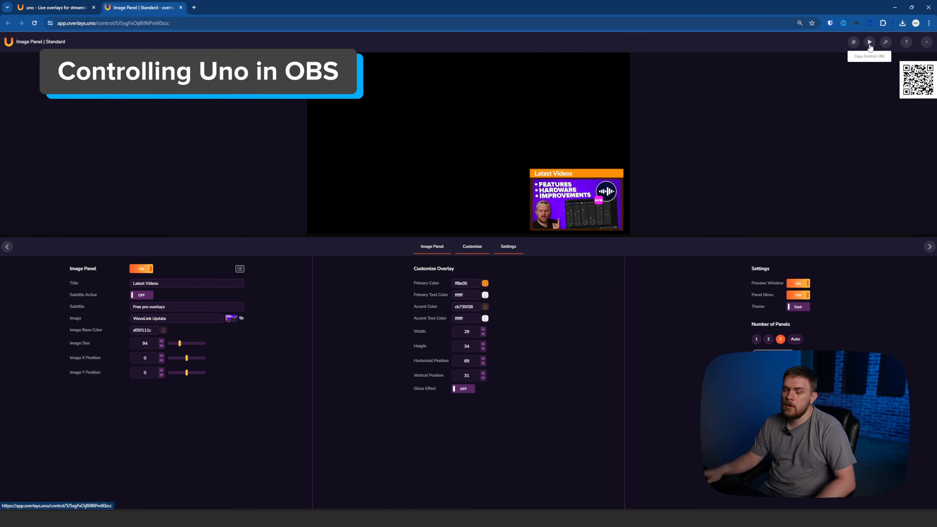
Copy the Image Panel overlay's control URL, switch to OBS and open the custom browser docks settings
left_click(870, 43)
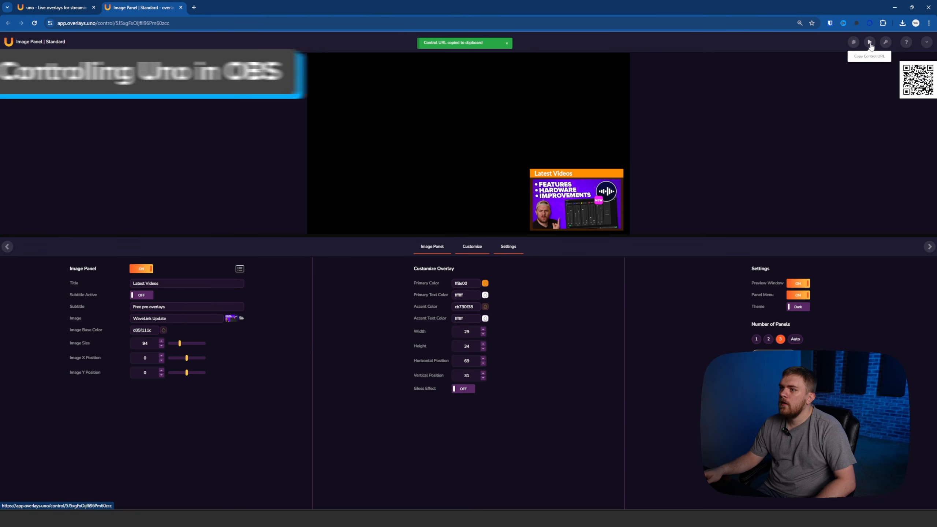
left_click(896, 8)
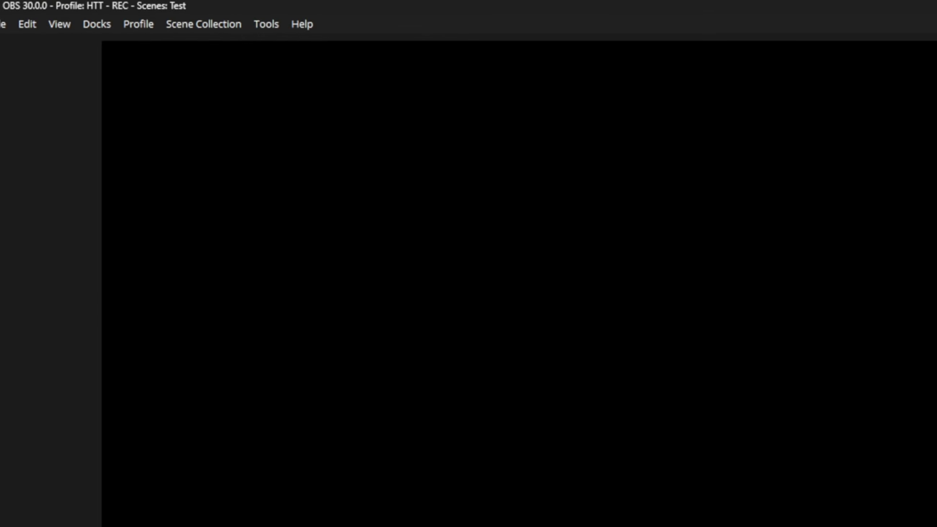
left_click(103, 24)
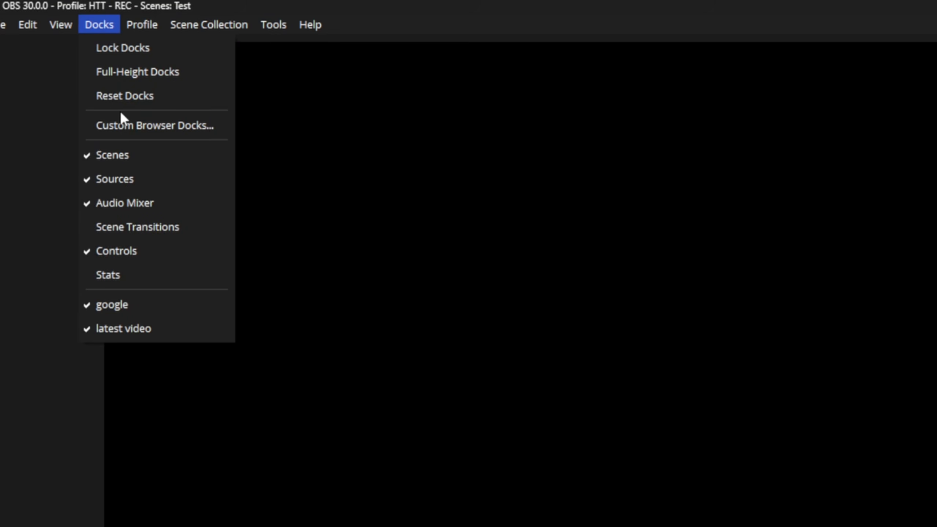
left_click(129, 124)
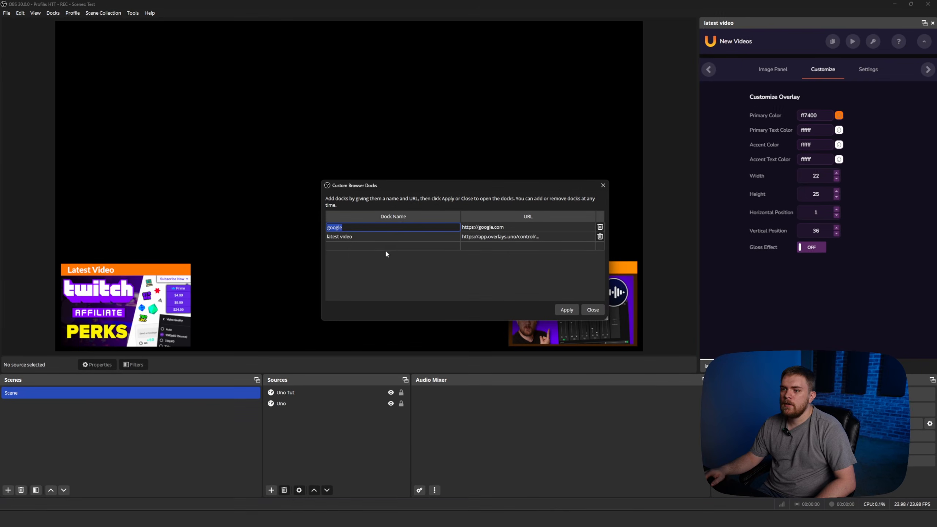
Add a custom browser dock named uno tut with the copied control URL, and apply it
left_click(643, 417)
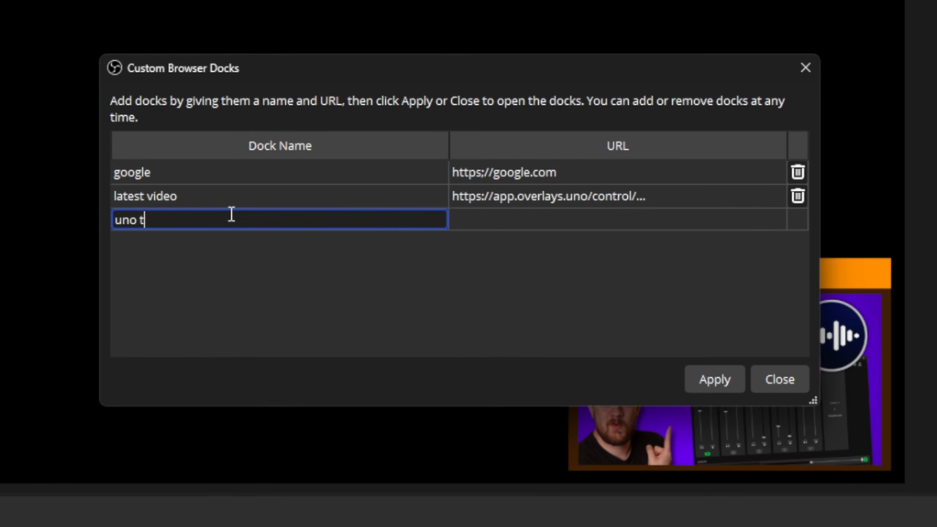
left_click(489, 221)
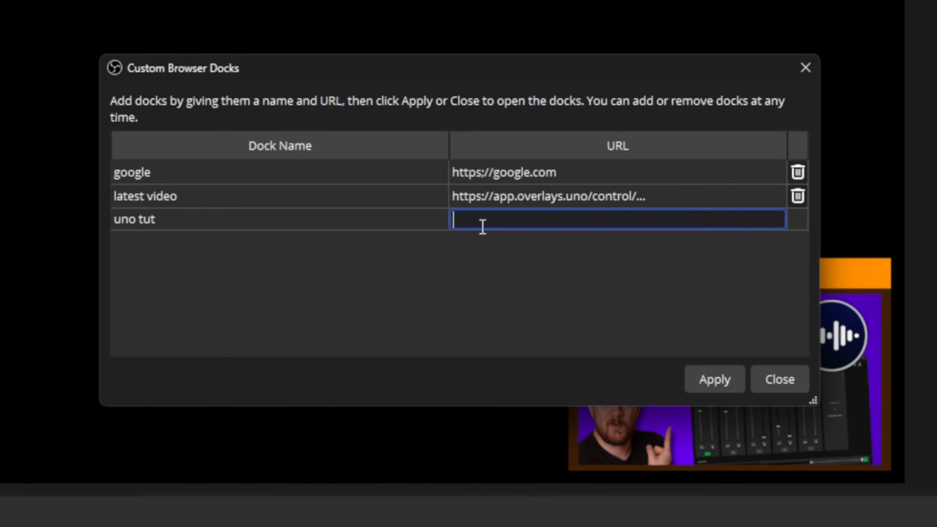
key("ctrl+v")
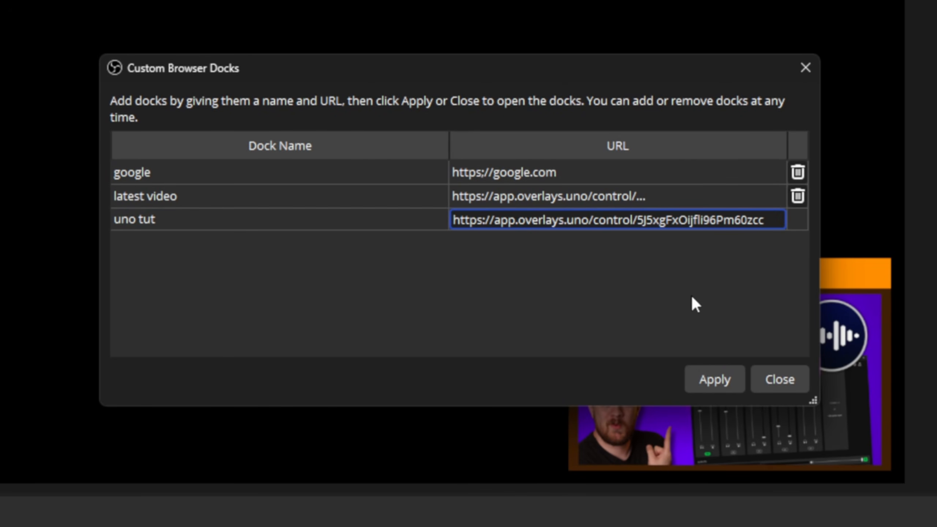
left_click(719, 379)
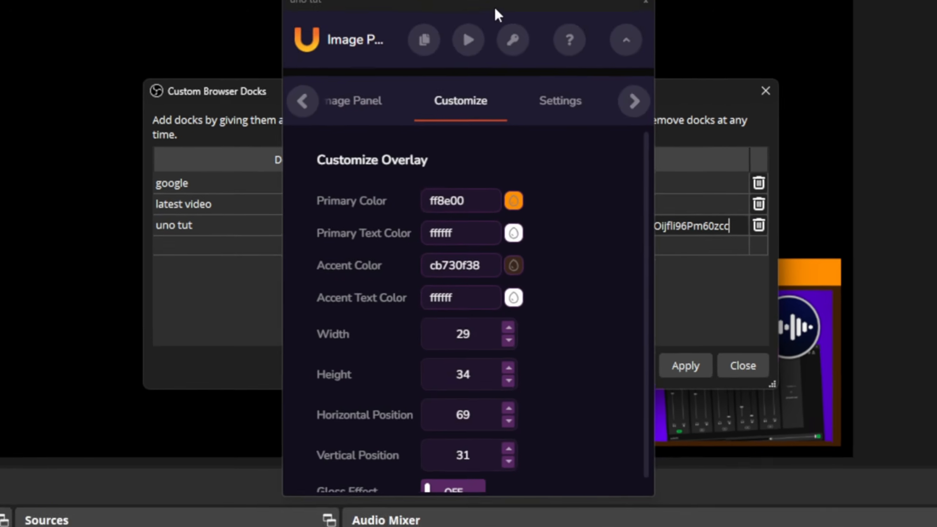
Dock the floating uno tut panel in a group with the Audio Mixer, and switch between the two docks
left_click_drag(490, 1, 707, 85)
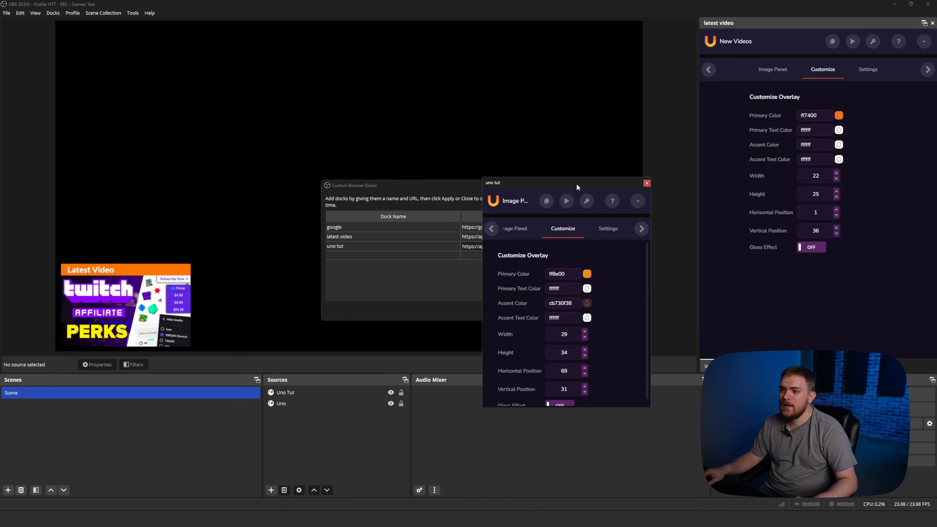
left_click_drag(577, 184, 570, 187)
left_click_drag(512, 185, 508, 405)
left_click(470, 492)
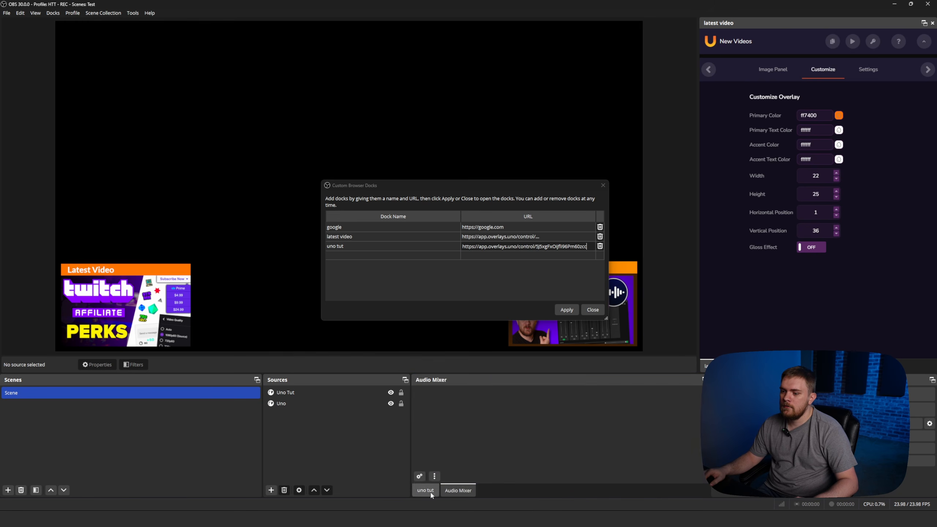
left_click(430, 493)
left_click(449, 491)
left_click(430, 491)
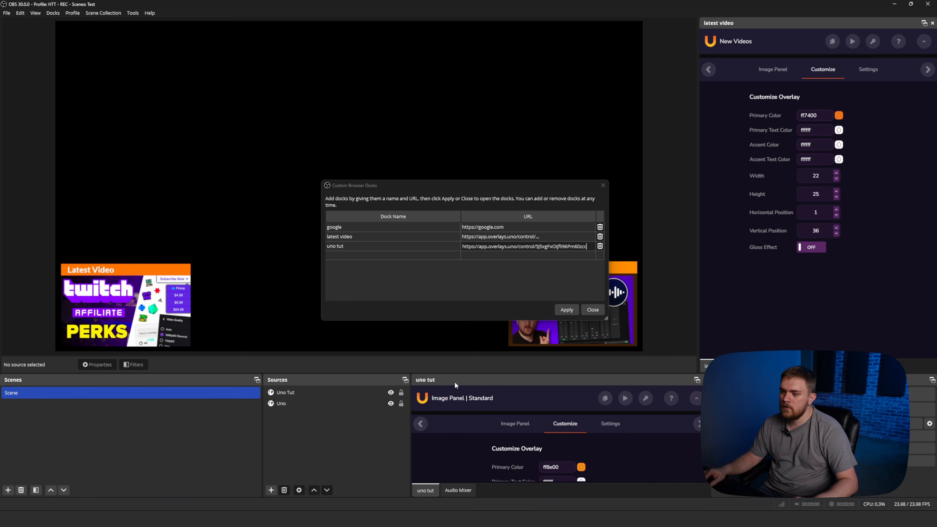
Move the uno tut dock into the latest video dock's group, and turn on the latest video overlay's gloss effect
left_click_drag(455, 386, 749, 180)
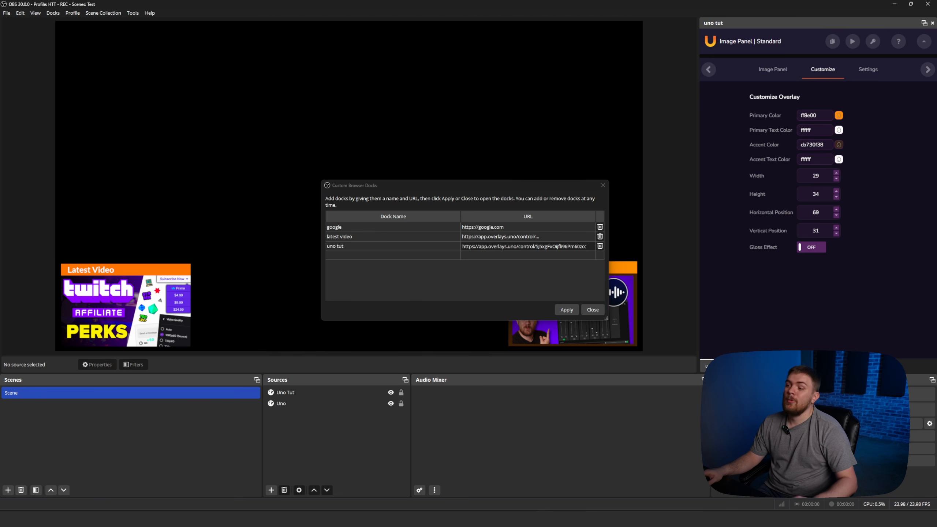
left_click(738, 366)
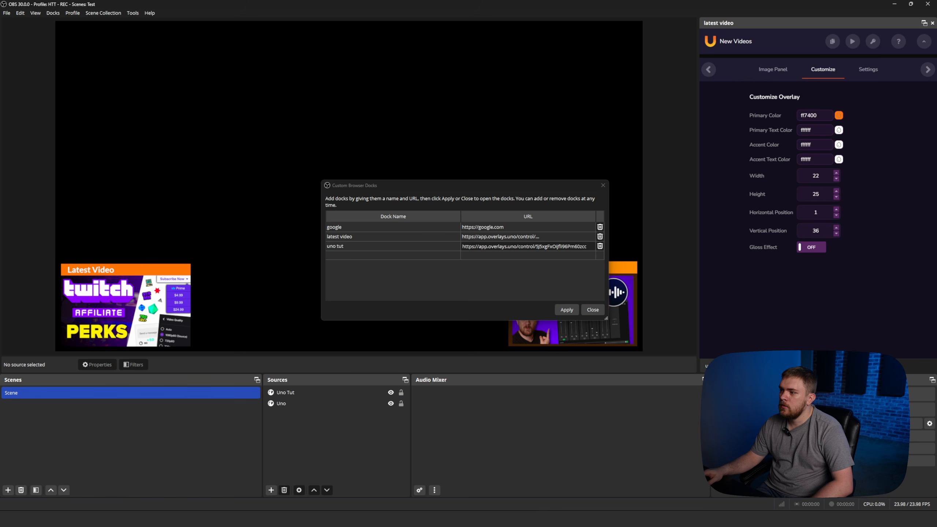
left_click(812, 248)
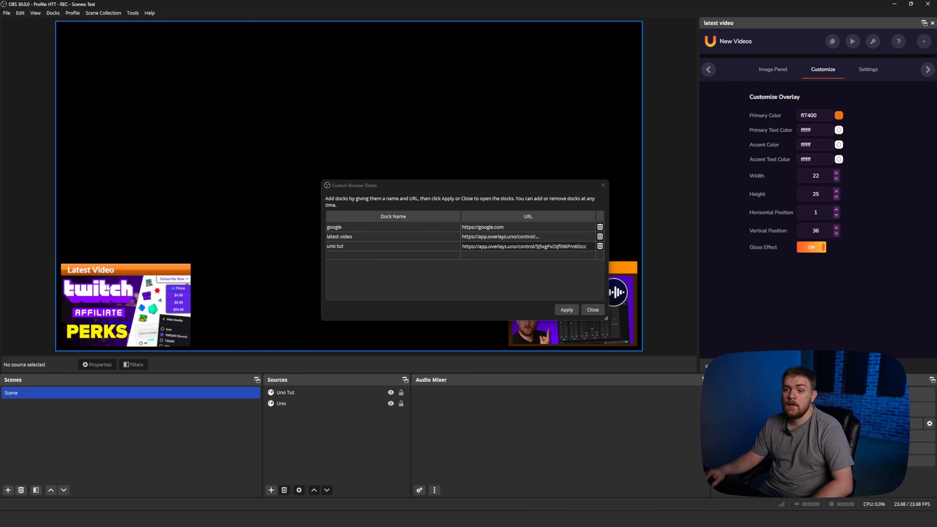
Bring the uno tut dock to the front, and close the custom browser docks settings
left_click(706, 366)
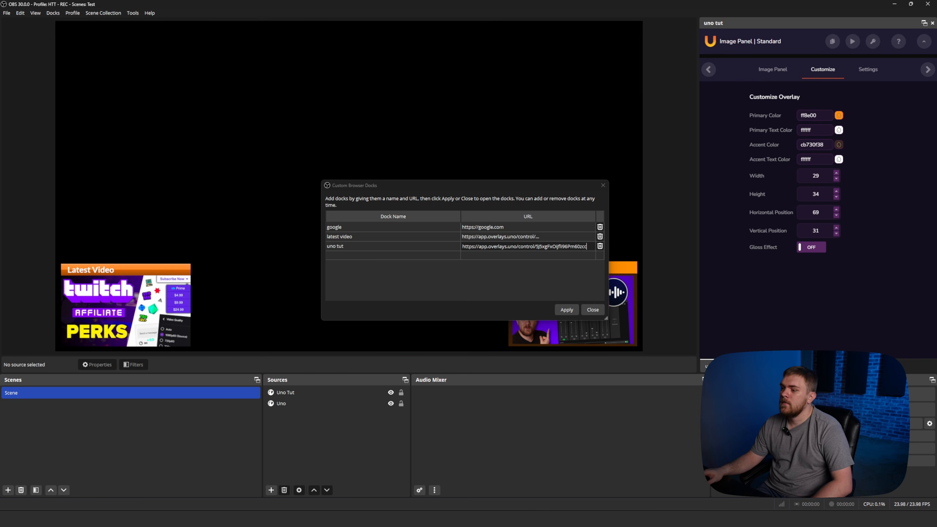
left_click_drag(540, 187, 422, 189)
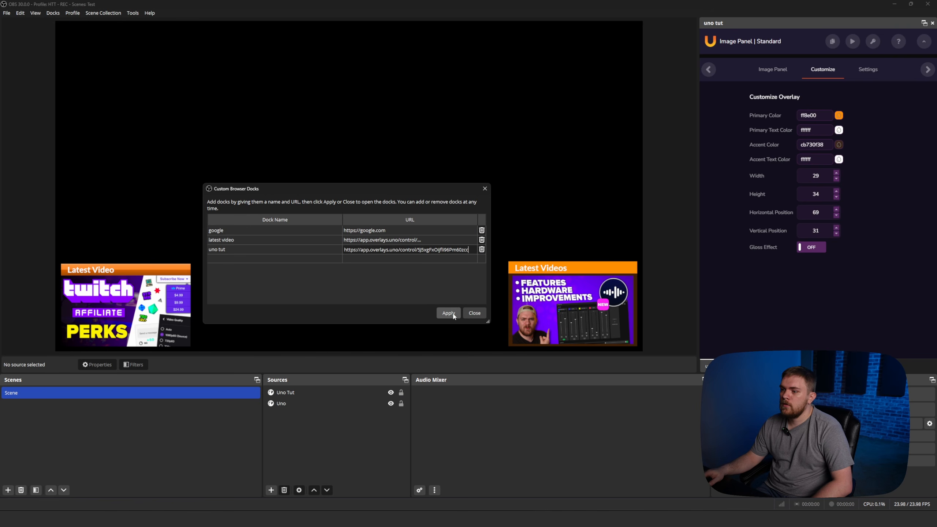
left_click(484, 189)
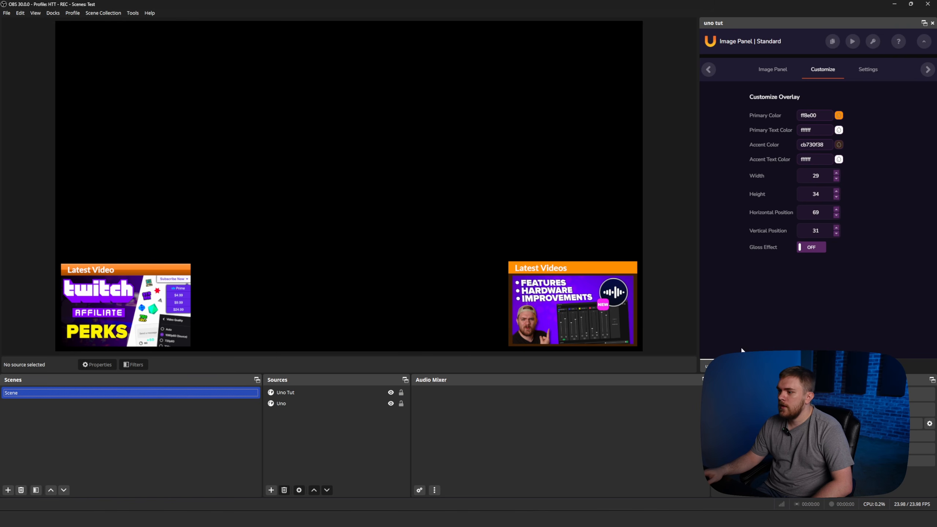
Toggle the uno tut overlay's gloss effect on and off, and look through its settings, customization and image panel options
left_click(811, 248)
left_click(812, 248)
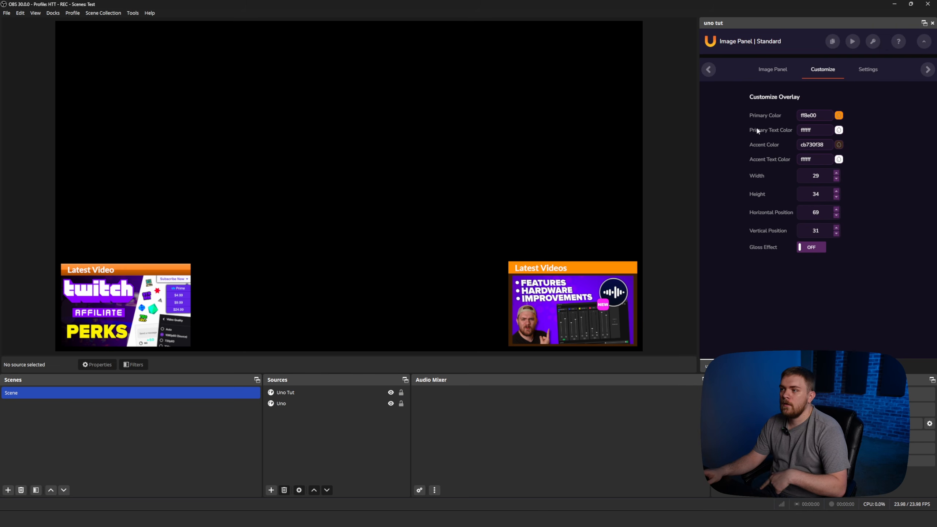
left_click(866, 70)
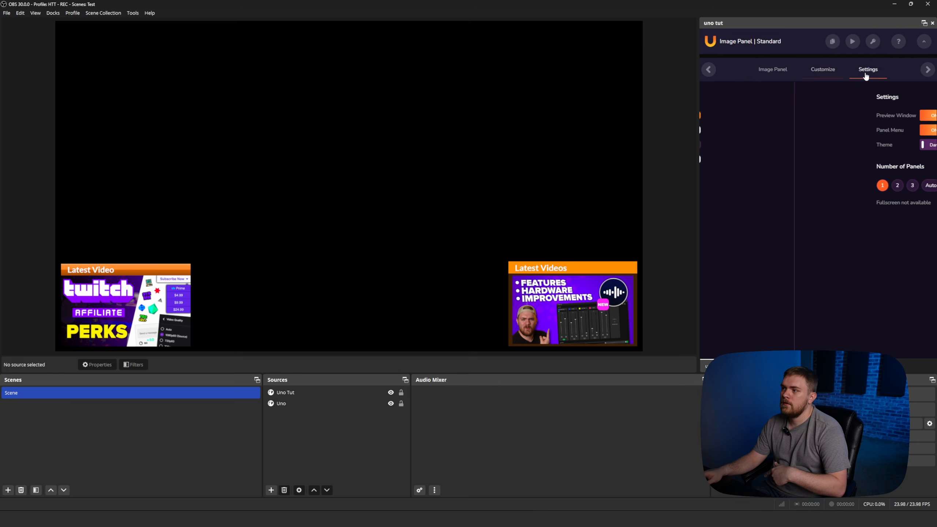
left_click(823, 69)
left_click(779, 73)
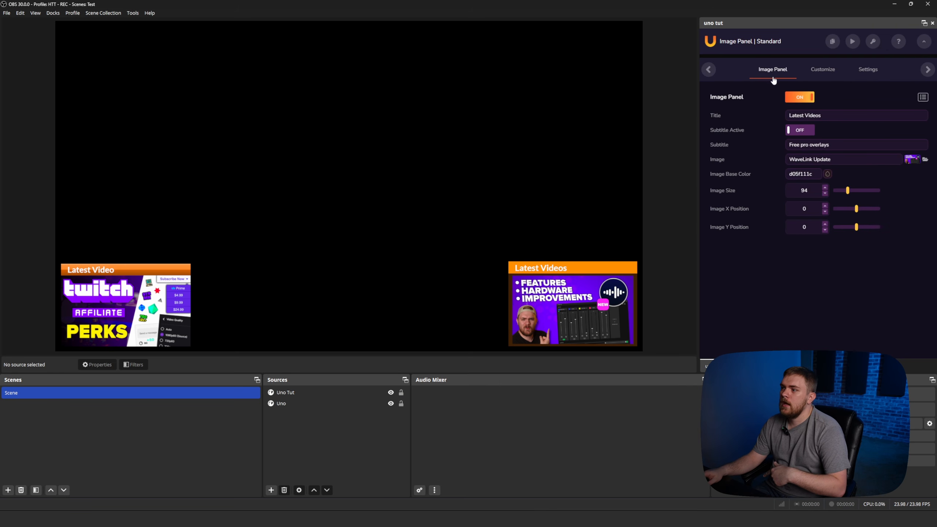
Check the image panel slots in the latest video dock, and return to the uno tut dock
left_click(753, 365)
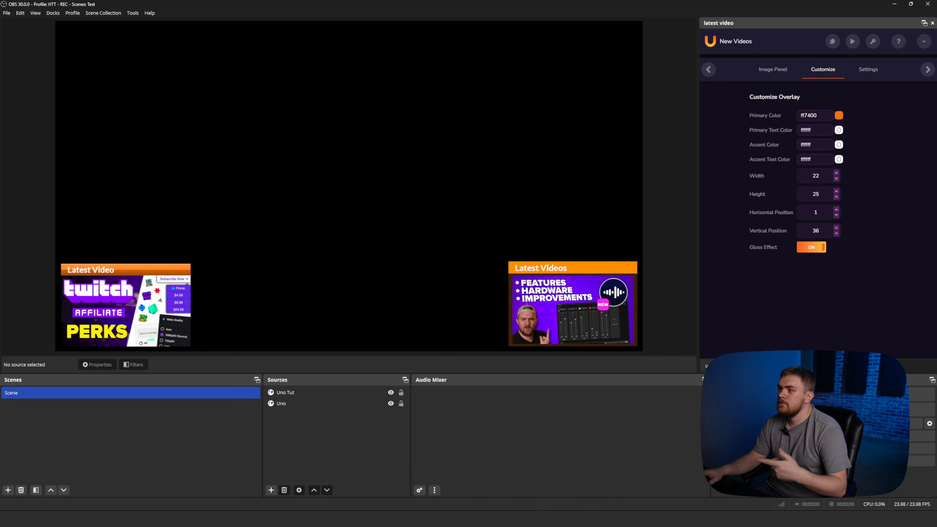
left_click(792, 73)
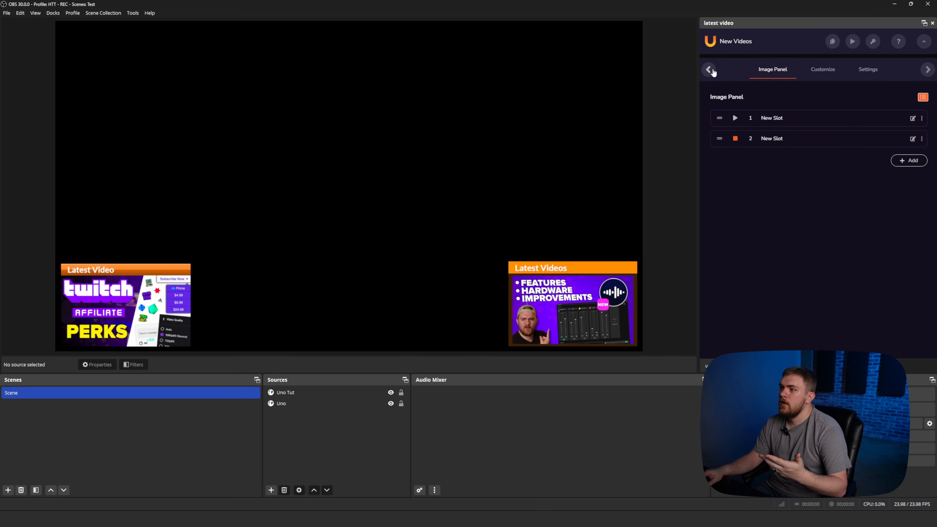
left_click(708, 366)
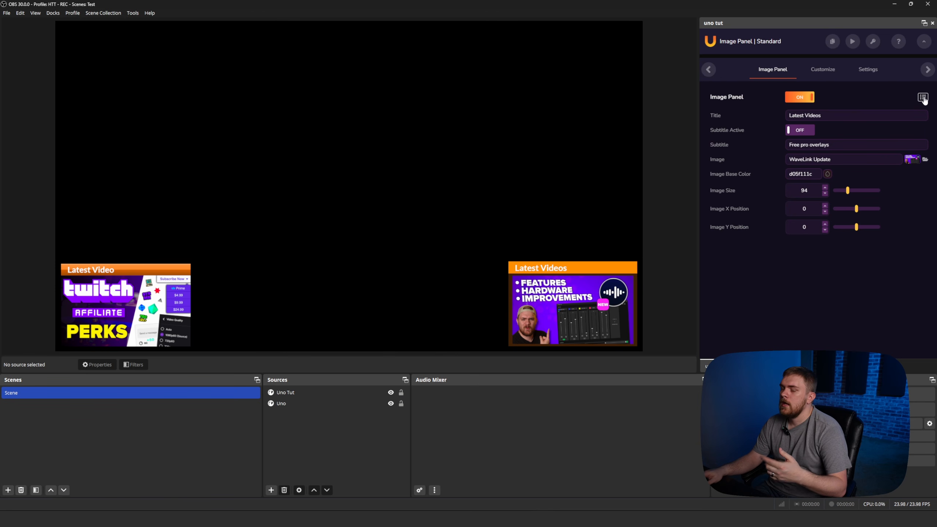
Turn the uno tut image panel off and back on twice to test its animation
left_click(806, 100)
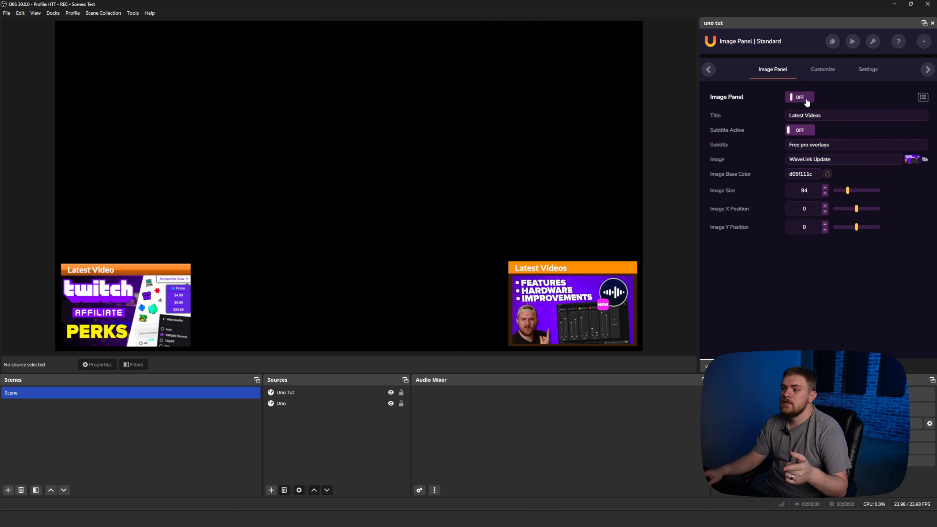
left_click(807, 102)
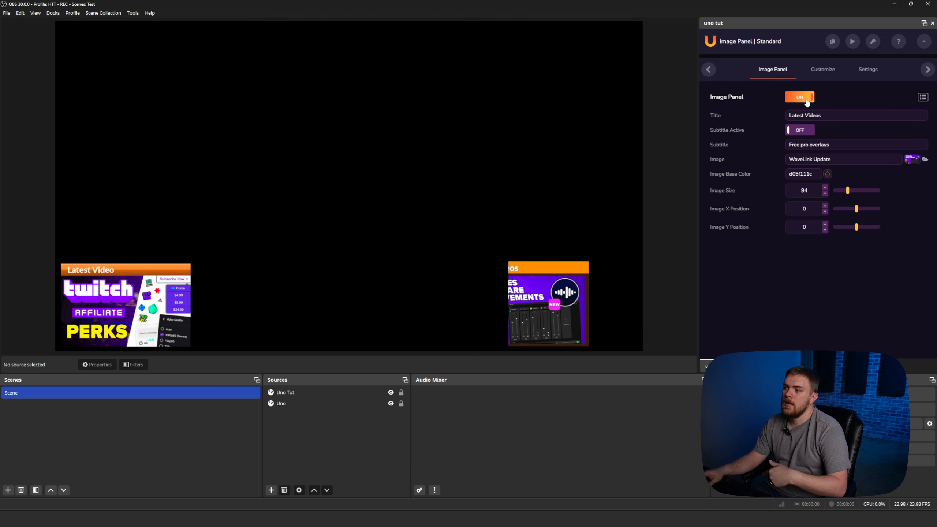
left_click(807, 100)
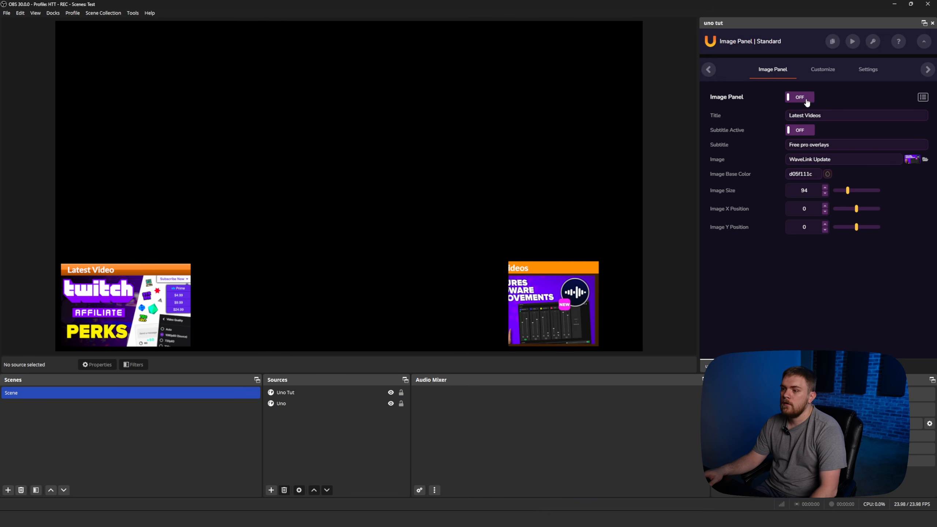
left_click(807, 100)
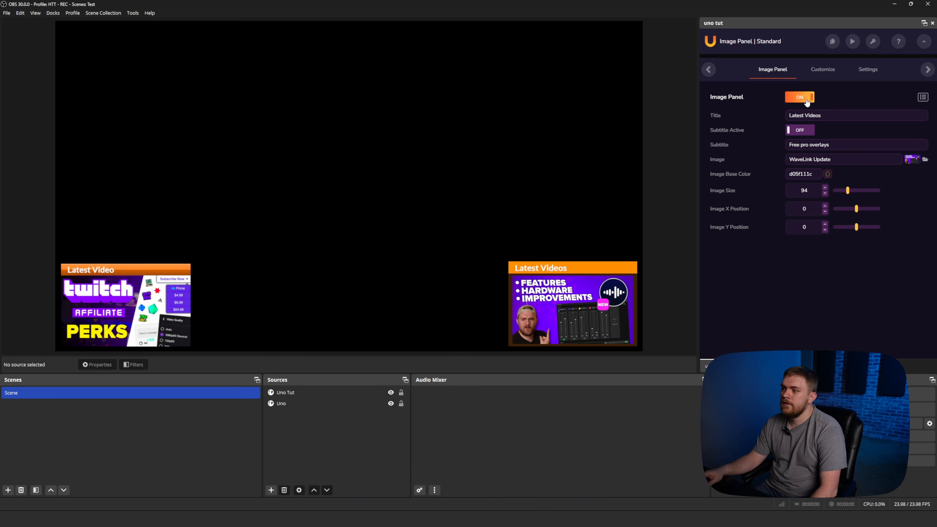
Switch the uno tut image panel to its slot list, play slot 1, and add a second slot with the default name
left_click(923, 98)
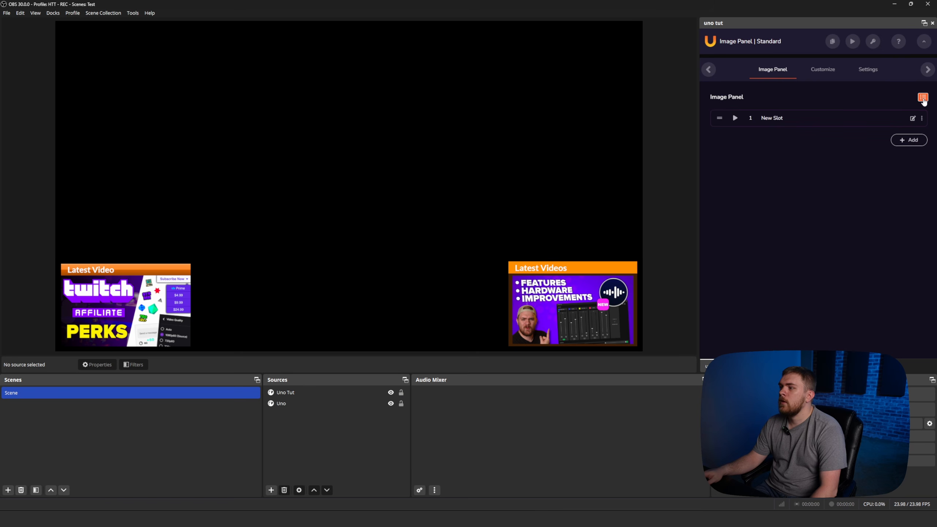
left_click(923, 98)
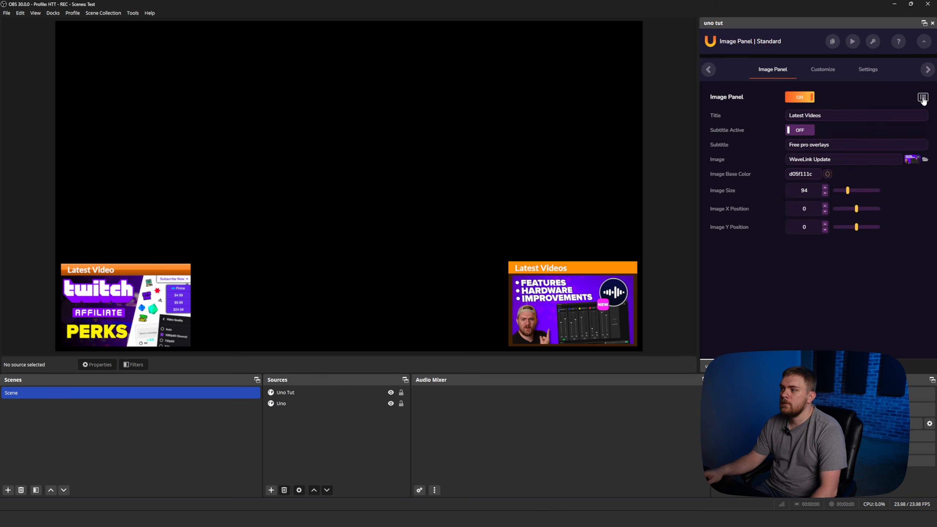
left_click(924, 97)
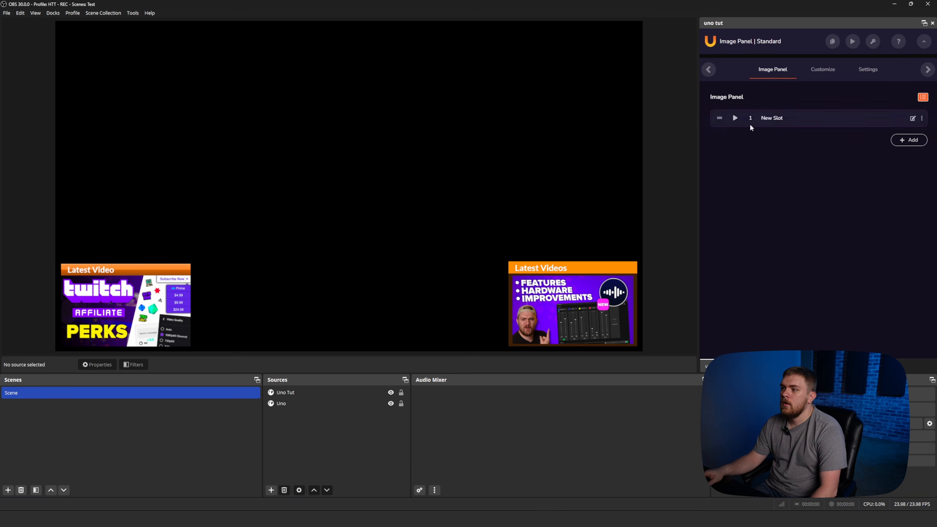
left_click(736, 119)
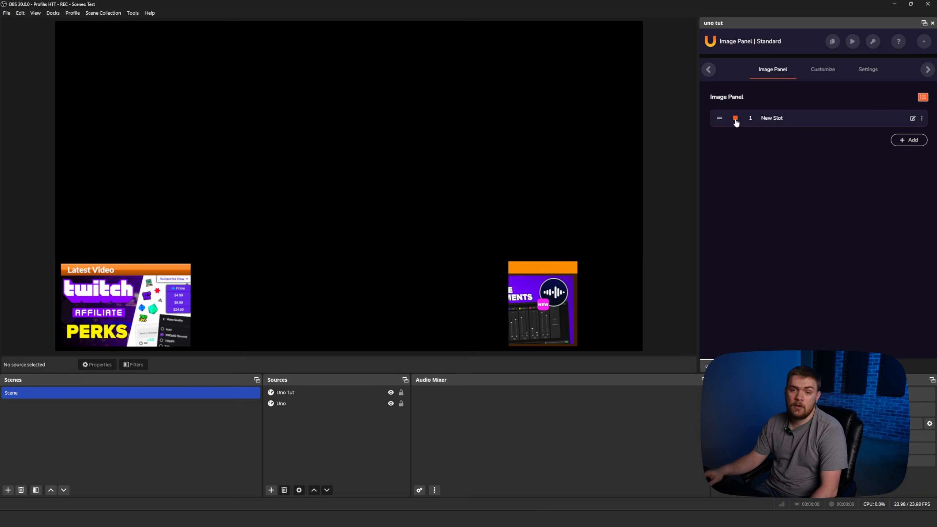
left_click(907, 140)
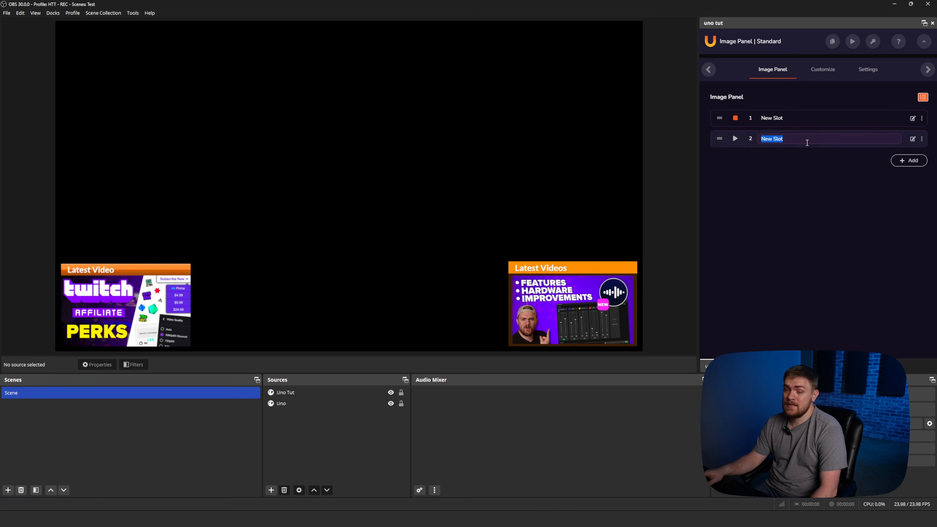
left_click(832, 160)
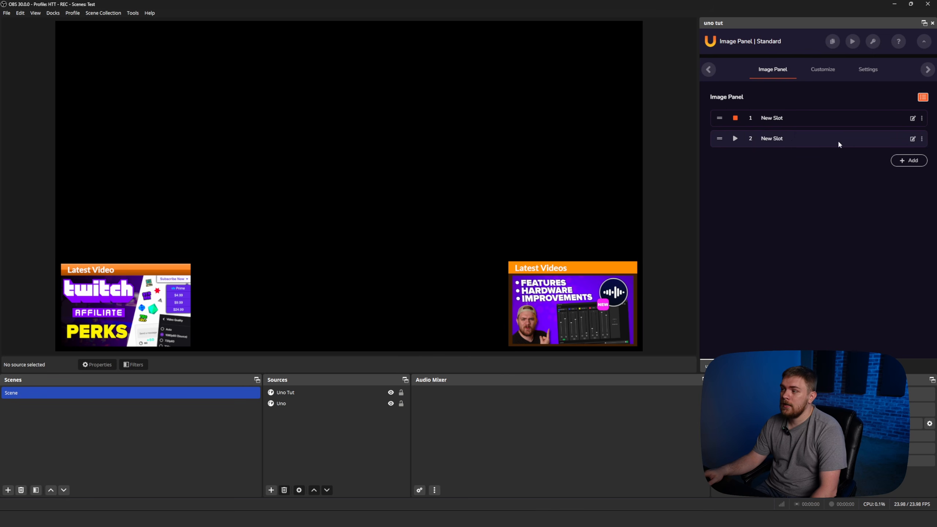
Open the second slot for editing, and browse the image library for its image
left_click(923, 138)
left_click(878, 117)
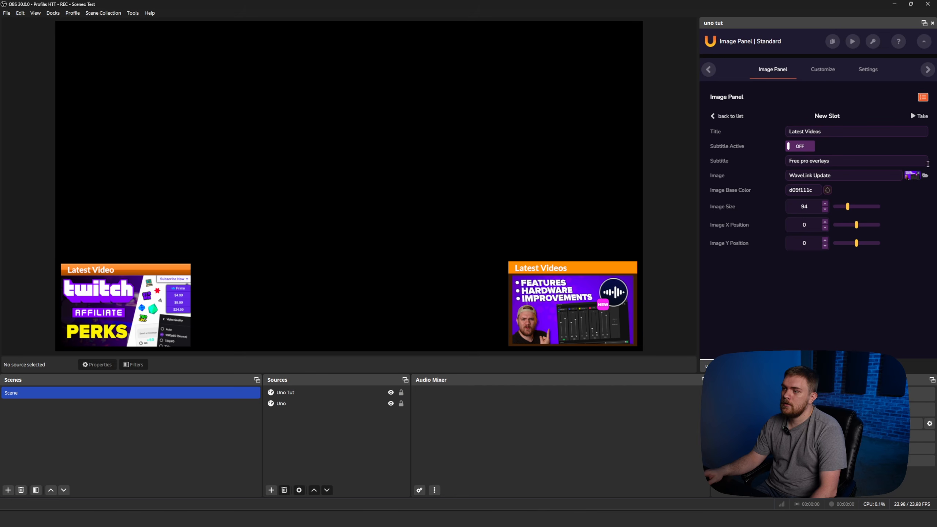
mouse_move(917, 178)
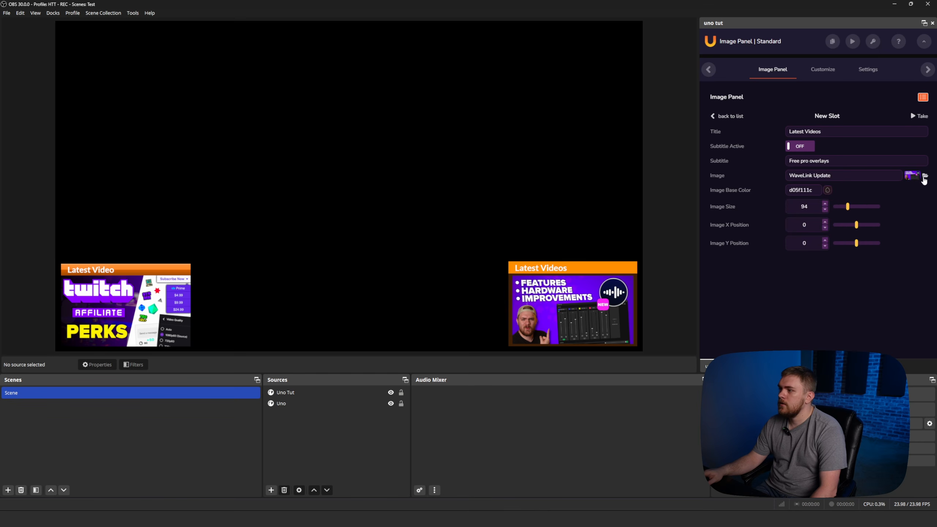
left_click(926, 177)
scroll(898, 211, "down", 2)
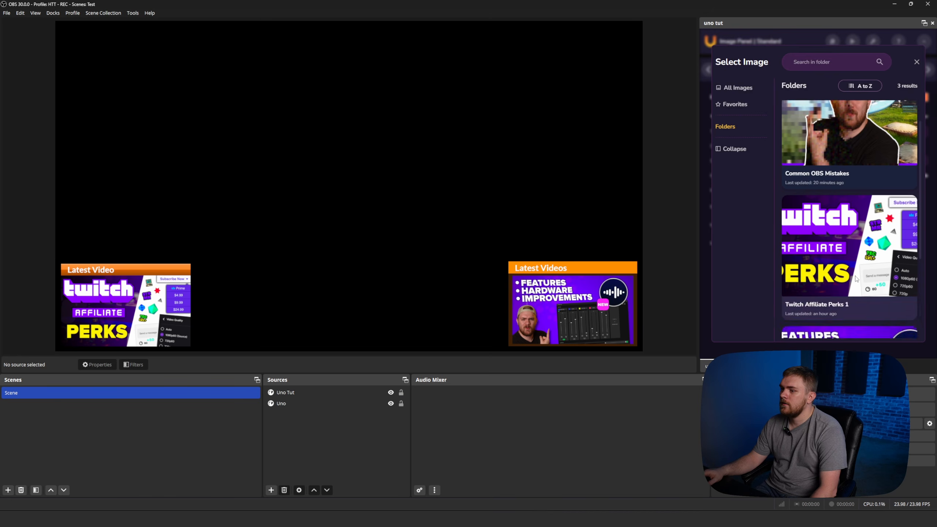
scroll(856, 275, "down", 1)
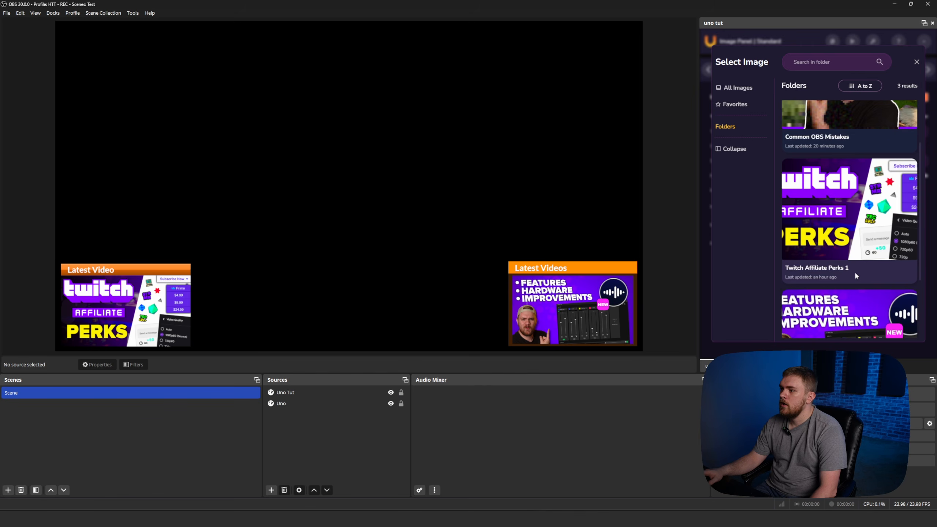